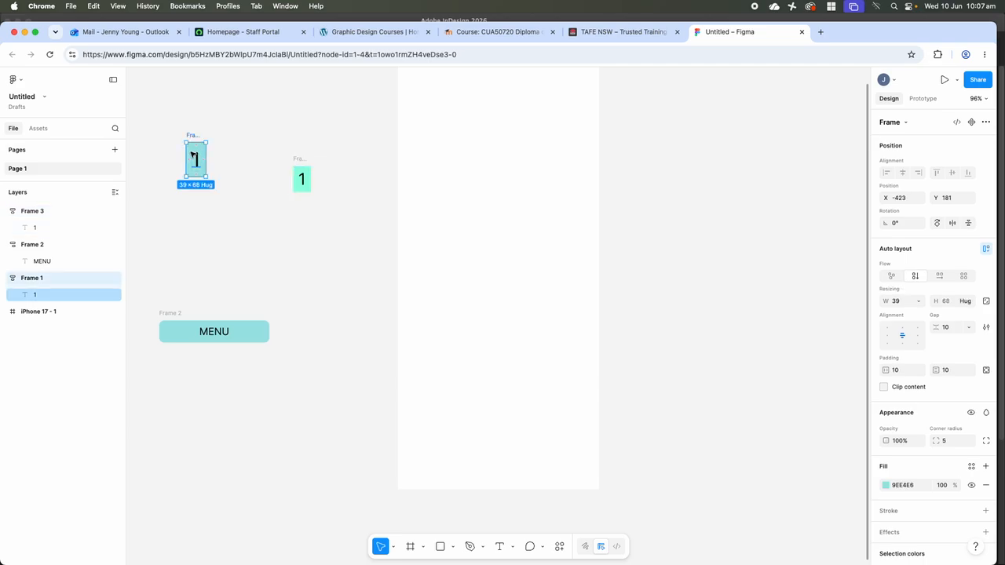
# - Duplicate the blue 1 frame above and below the original, and change the upper copy's text to "-"
pyautogui.moveTo(194, 157); pyautogui.dragTo(196, 118)
pyautogui.doubleClick(197, 121)
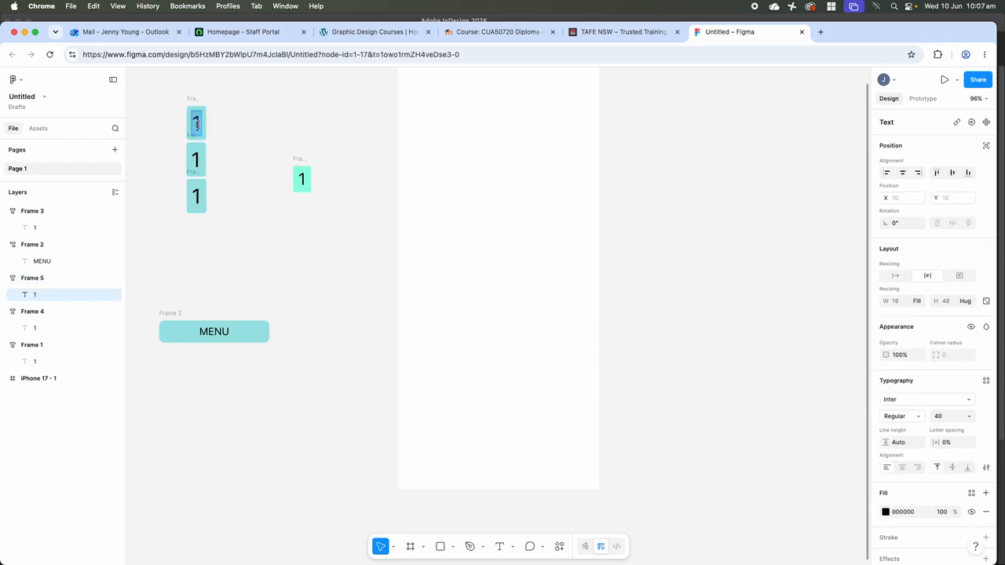
pyautogui.press('BackSpace')
pyautogui.write('-')
# - Change the text of the lower blue copy to "+"
pyautogui.doubleClick(198, 197)
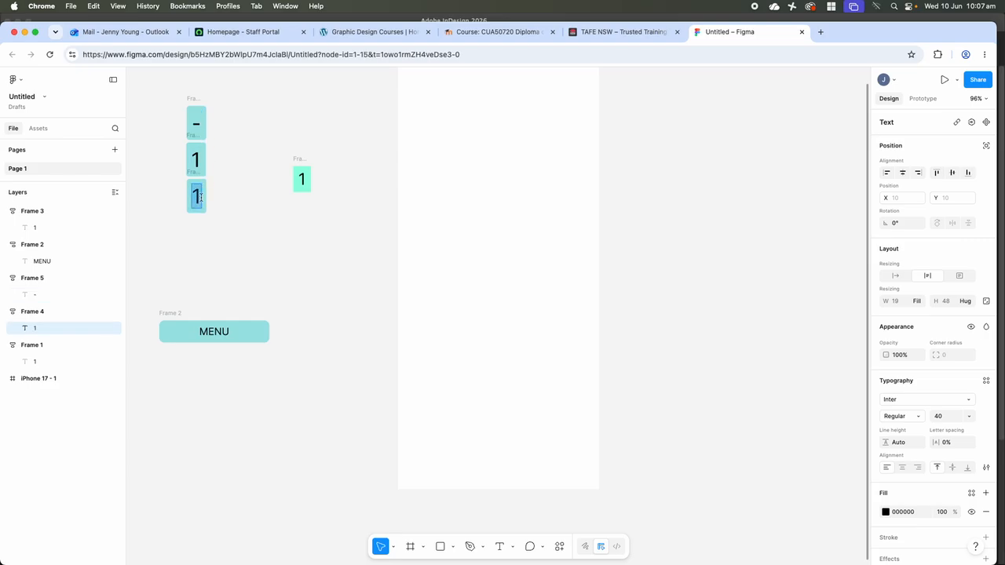
pyautogui.press('BackSpace')
pyautogui.write('=')
pyautogui.press('BackSpace')
pyautogui.write('+')
pyautogui.press('Escape')
pyautogui.click(174, 193)
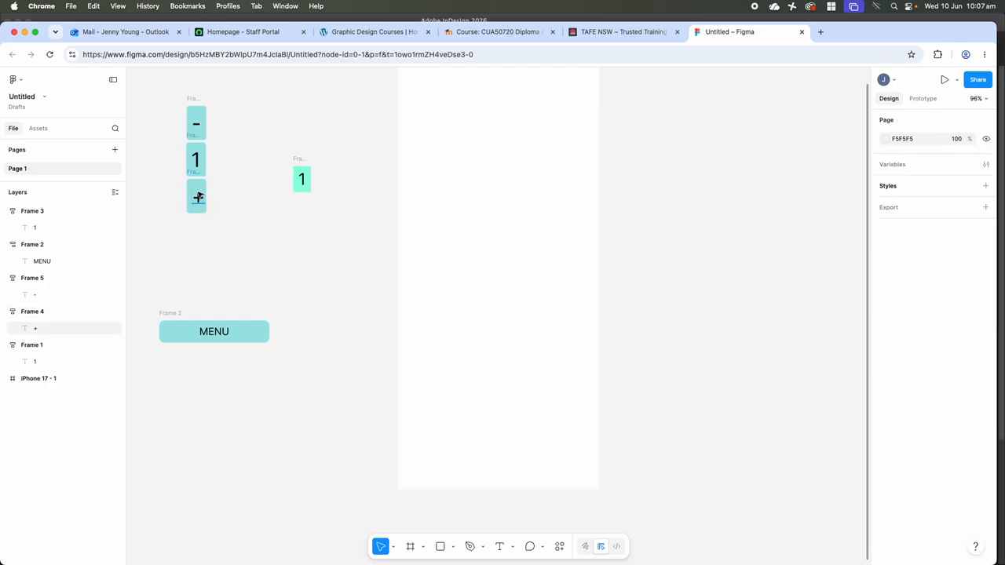
# - Shorten the blue minus frame from its upper edge to a height of about 29
pyautogui.click(196, 194)
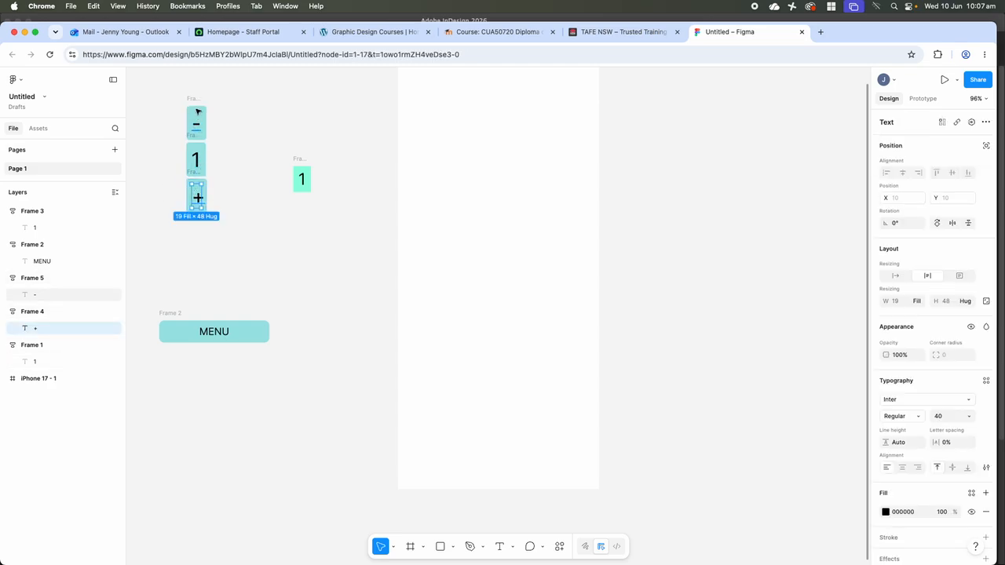
pyautogui.click(197, 116)
pyautogui.click(193, 99)
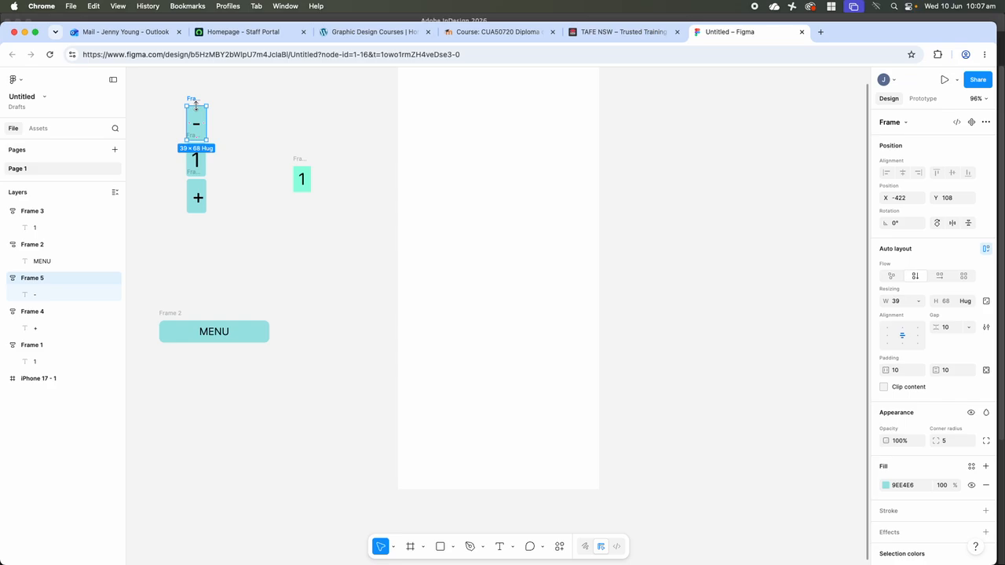
pyautogui.moveTo(197, 111); pyautogui.dragTo(197, 131)
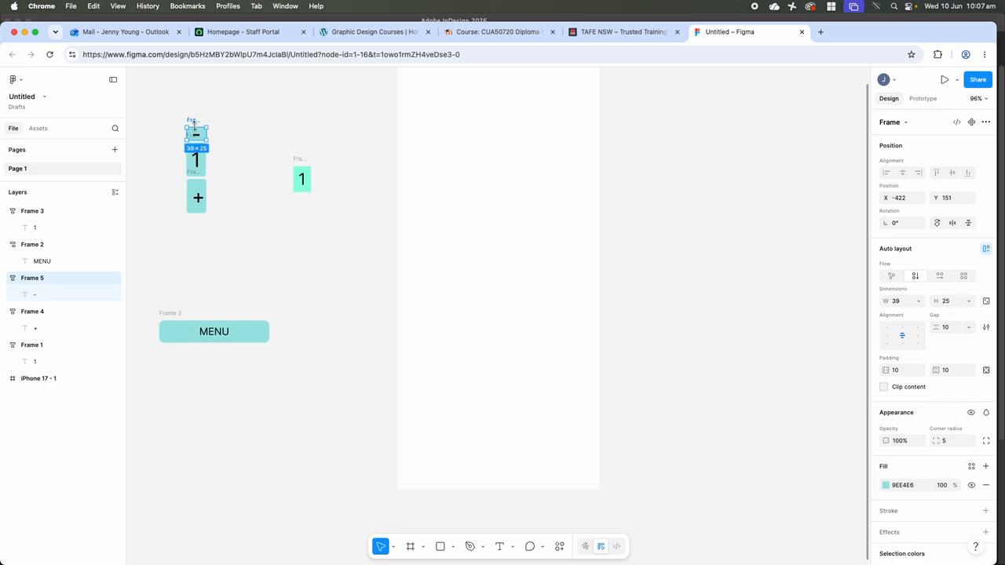
# - Shorten the blue plus frame from its lower edge to a height of about 28 and centre its text horizontally
pyautogui.click(190, 187)
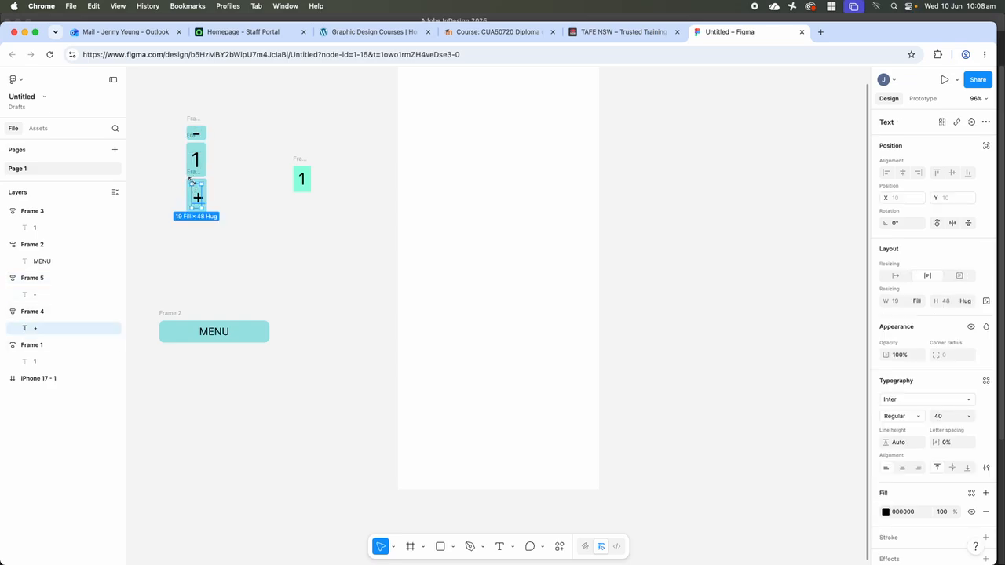
pyautogui.click(178, 192)
pyautogui.click(189, 197)
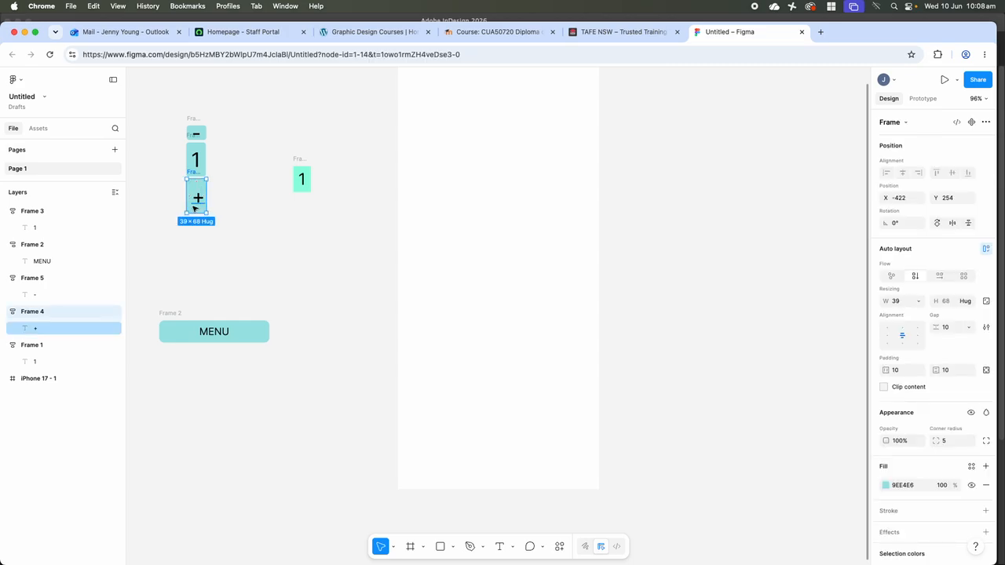
pyautogui.moveTo(197, 212); pyautogui.dragTo(198, 191)
pyautogui.click(199, 186)
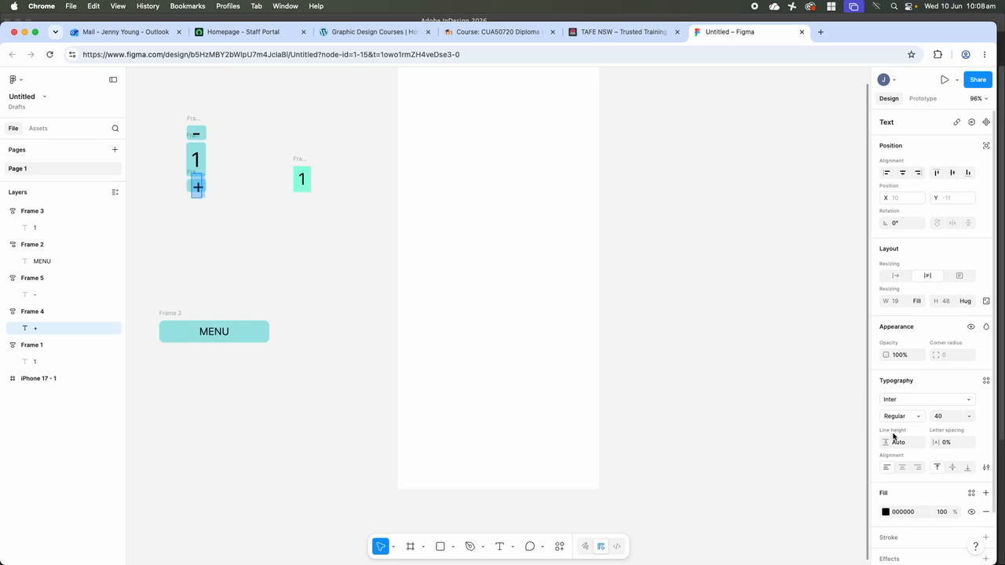
pyautogui.click(902, 468)
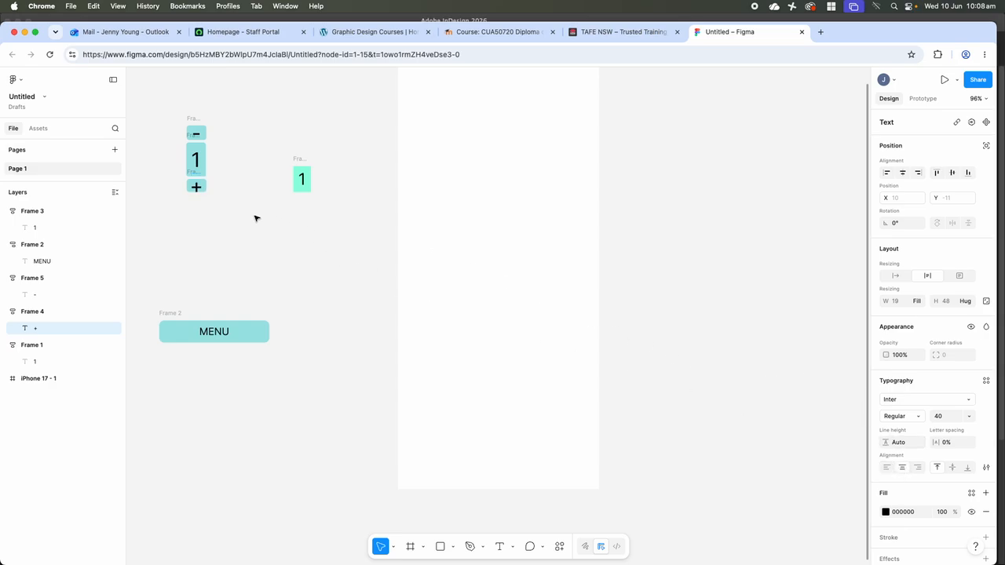
pyautogui.click(189, 186)
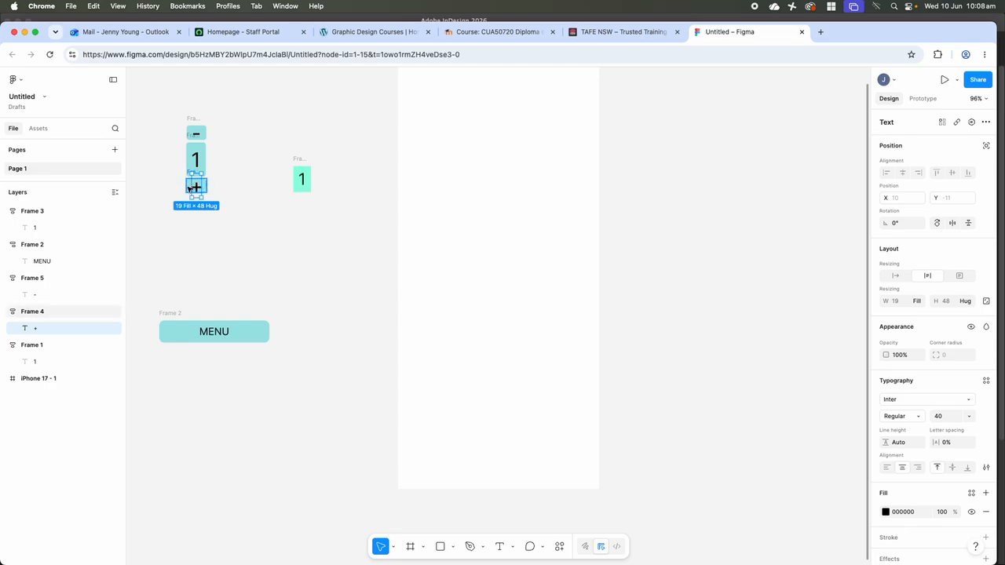
pyautogui.click(184, 186)
pyautogui.click(193, 190)
pyautogui.moveTo(197, 191); pyautogui.dragTo(198, 190)
# - Shorten the blue 1 frame from its upper edge to a height of about 58
pyautogui.doubleClick(198, 151)
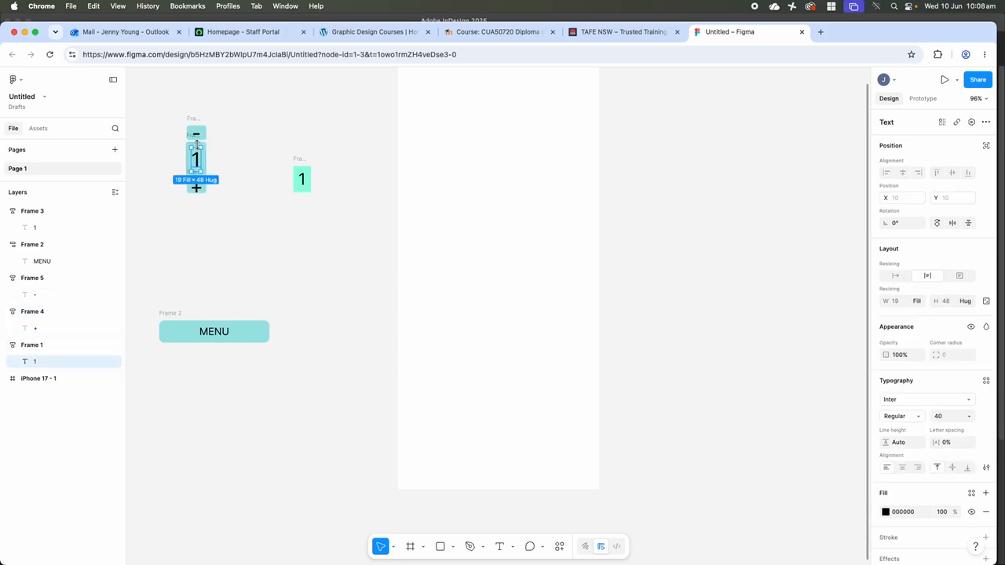
pyautogui.click(176, 143)
pyautogui.click(196, 146)
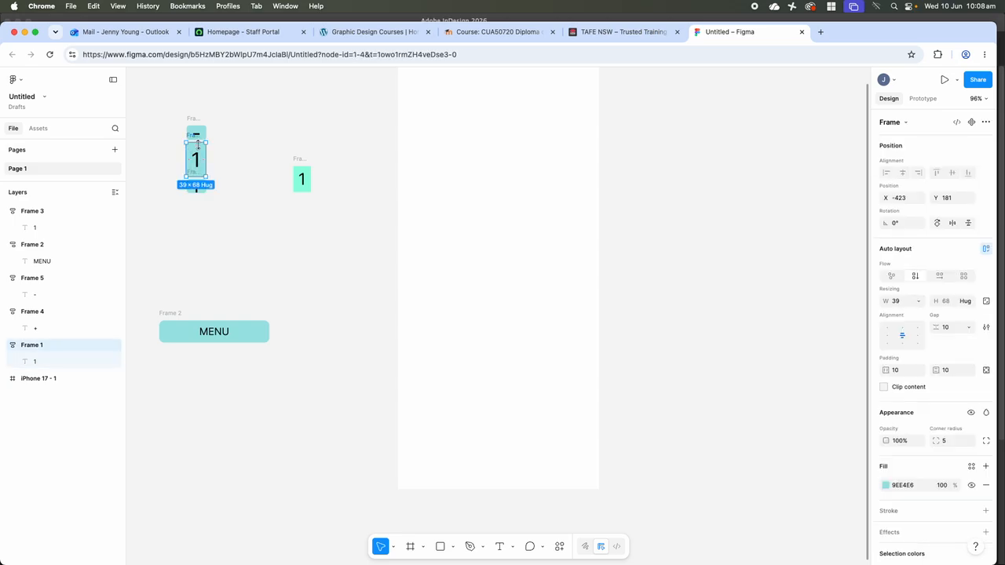
pyautogui.moveTo(198, 144); pyautogui.dragTo(198, 152)
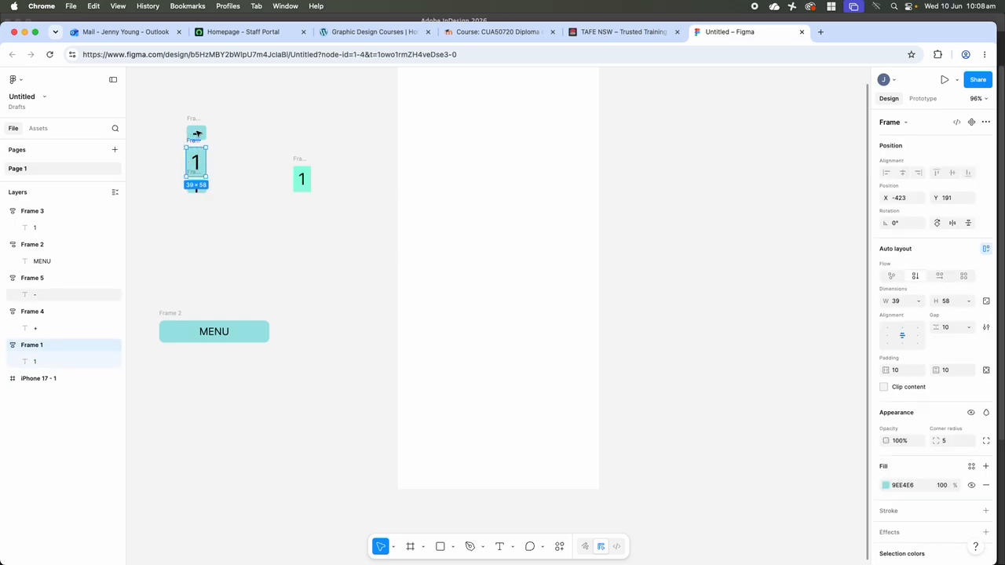
# - Enlarge the blue minus frame upward and the blue plus frame downward to a height of about 38 each
pyautogui.click(194, 128)
pyautogui.click(188, 127)
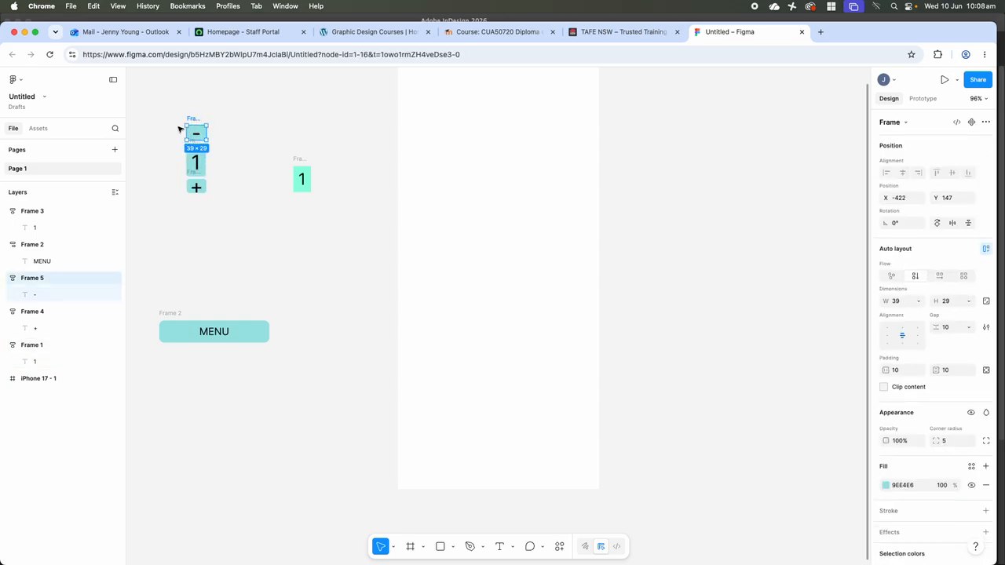
pyautogui.click(210, 171)
pyautogui.click(190, 189)
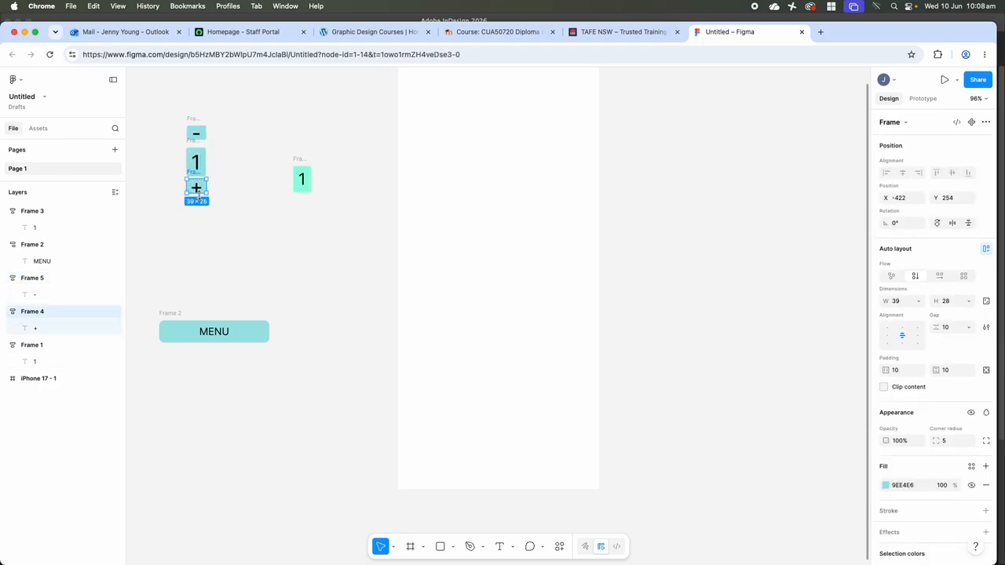
pyautogui.click(196, 129)
pyautogui.moveTo(196, 125); pyautogui.dragTo(196, 119)
pyautogui.click(174, 135)
pyautogui.doubleClick(194, 161)
pyautogui.click(168, 151)
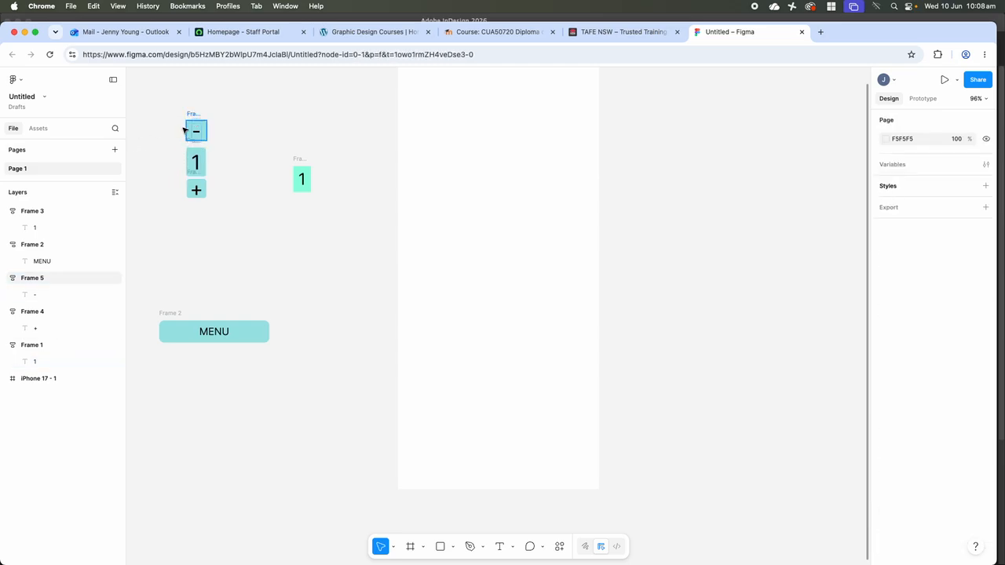
# - Duplicate the green 1 frame on both sides of the original and change the left copy's text to "+"
pyautogui.click(306, 173)
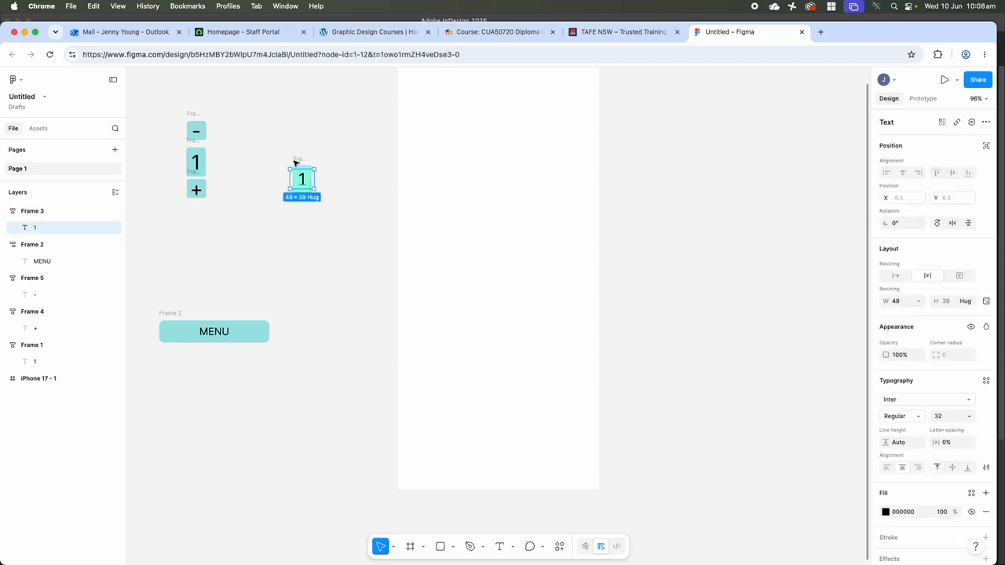
pyautogui.click(297, 160)
pyautogui.click(298, 160)
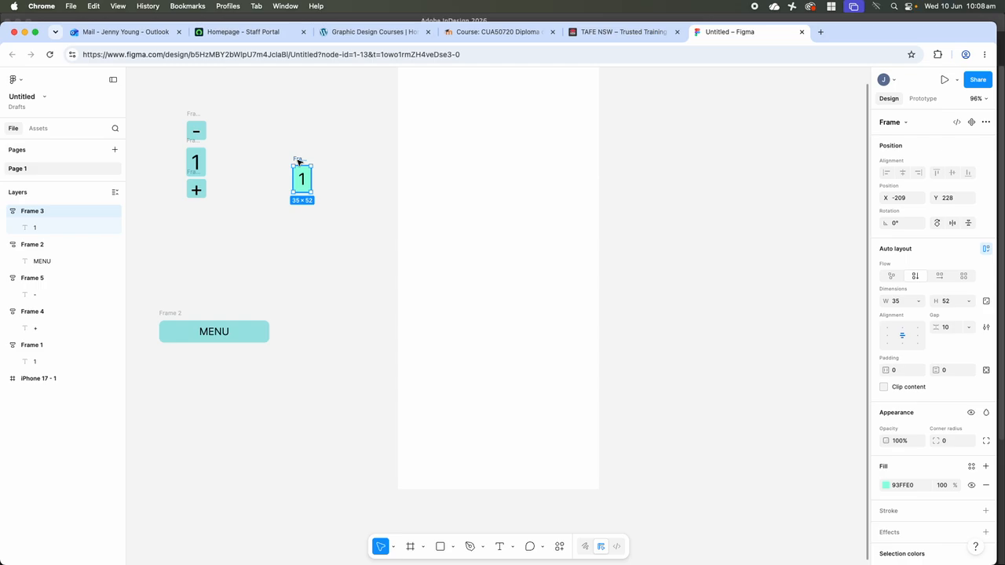
pyautogui.moveTo(298, 160)
pyautogui.mouseDown()
pyautogui.moveTo(300, 202)
pyautogui.moveTo(272, 161)
pyautogui.moveTo(316, 172)
pyautogui.moveTo(274, 162)
pyautogui.moveTo(325, 157)
pyautogui.moveTo(281, 161)
pyautogui.mouseUp()
pyautogui.doubleClick(283, 179)
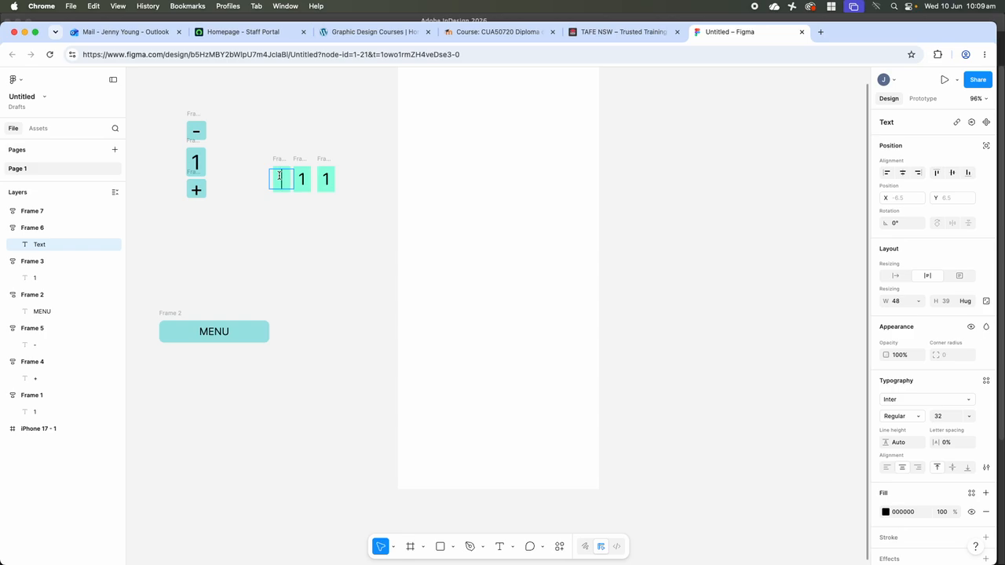
pyautogui.write('=')
pyautogui.press('BackSpace')
pyautogui.write('+')
# - Change the text of the right green copy to "-"
pyautogui.doubleClick(328, 180)
pyautogui.doubleClick(328, 180)
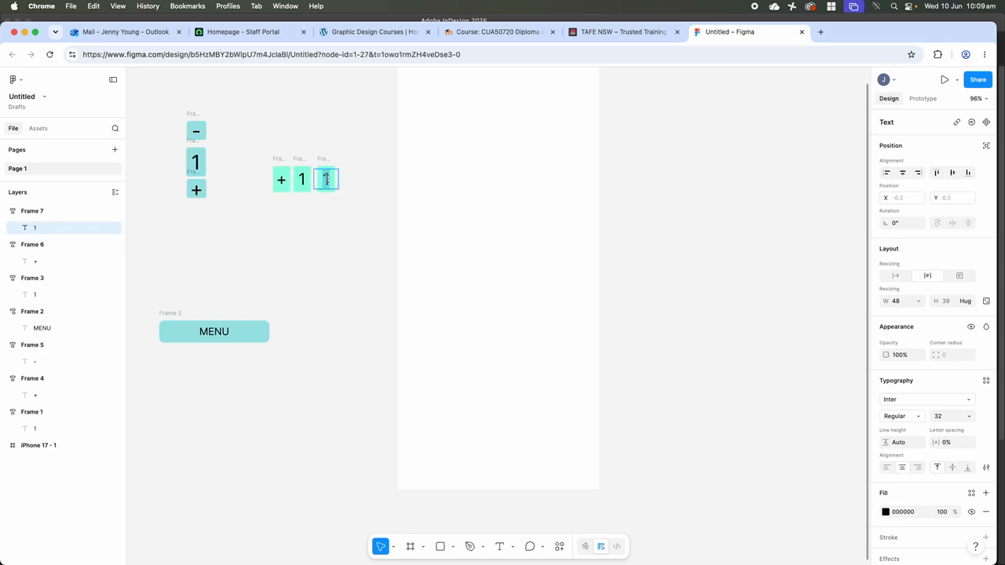
pyautogui.write('-')
pyautogui.press('Escape')
pyautogui.click(260, 145)
pyautogui.moveTo(253, 140); pyautogui.dragTo(365, 216)
pyautogui.click(232, 151)
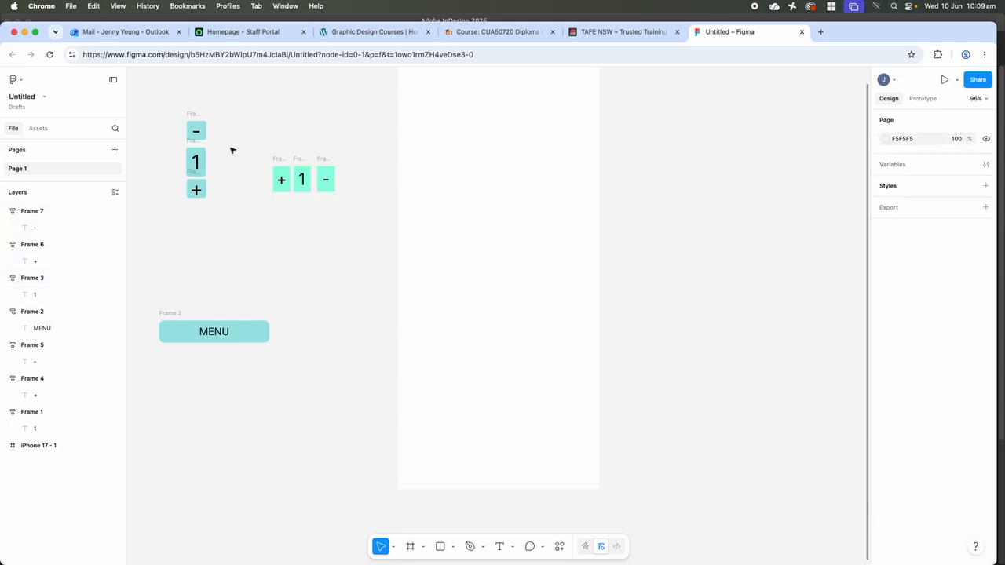
# - Move the blue minus frame down to Y 147, closer to the blue 1 frame
pyautogui.moveTo(173, 103); pyautogui.dragTo(220, 223)
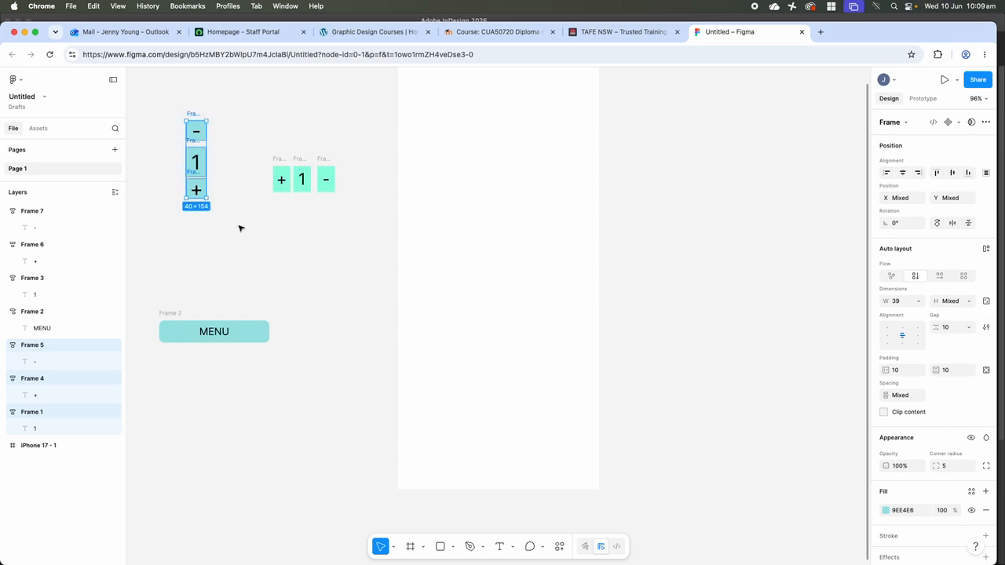
pyautogui.click(230, 179)
pyautogui.click(191, 130)
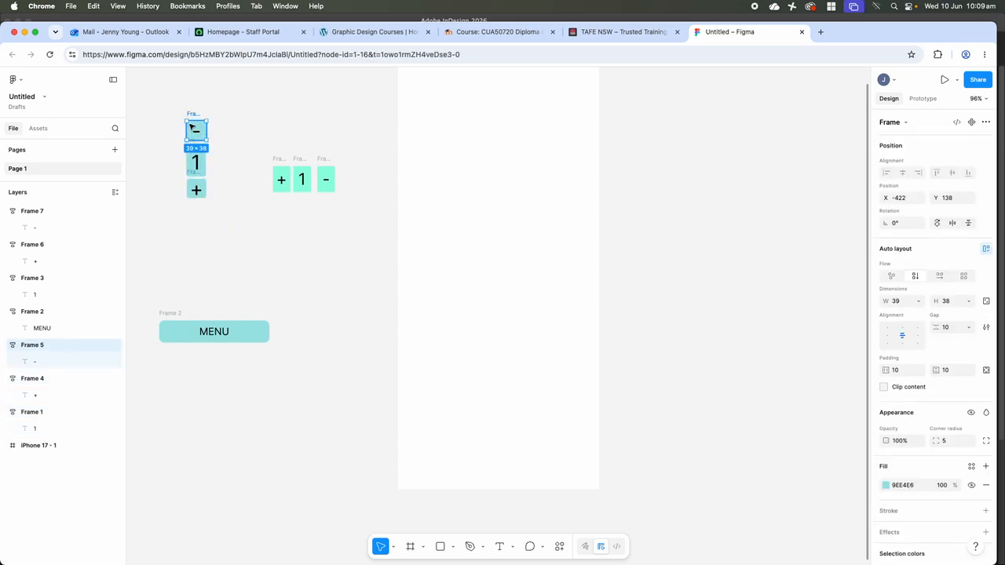
pyautogui.press('Down')
pyautogui.press('Down')
pyautogui.press('Down')
pyautogui.press('Down')
pyautogui.press('Down')
pyautogui.press('Down')
pyautogui.press('Down')
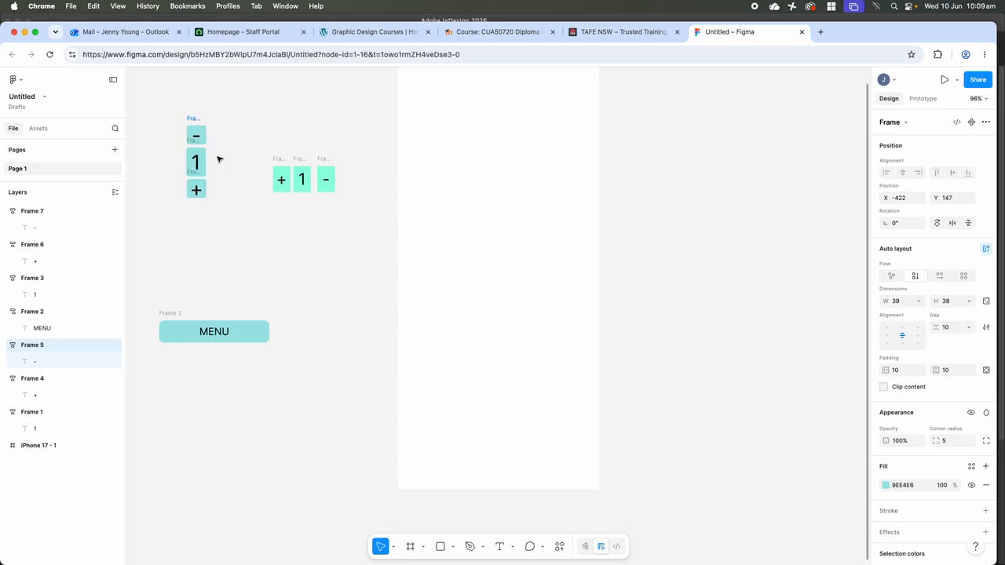
# - Wrap the blue minus, 1 and plus frames together in one parent frame
pyautogui.moveTo(152, 93); pyautogui.dragTo(231, 234)
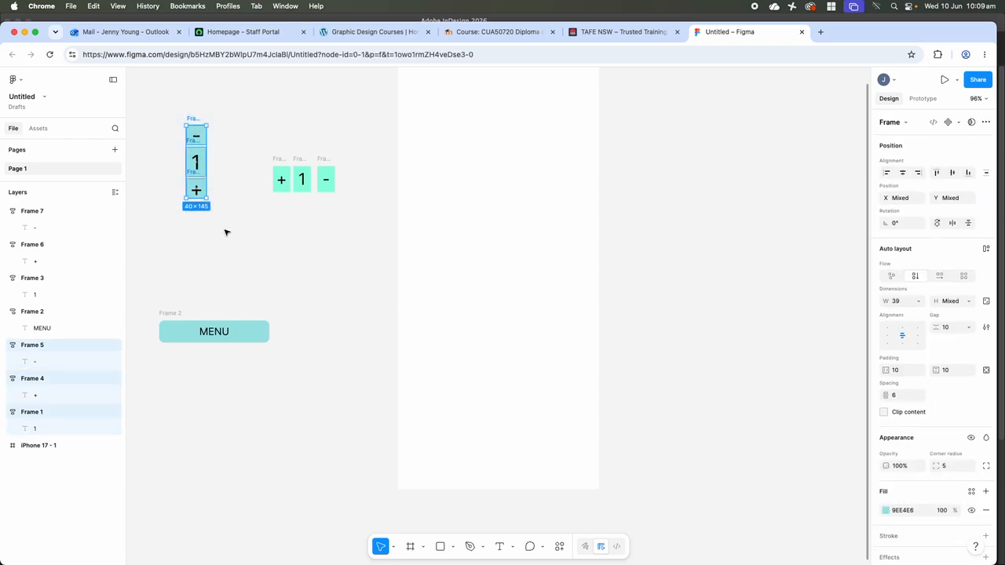
pyautogui.rightClick(196, 119)
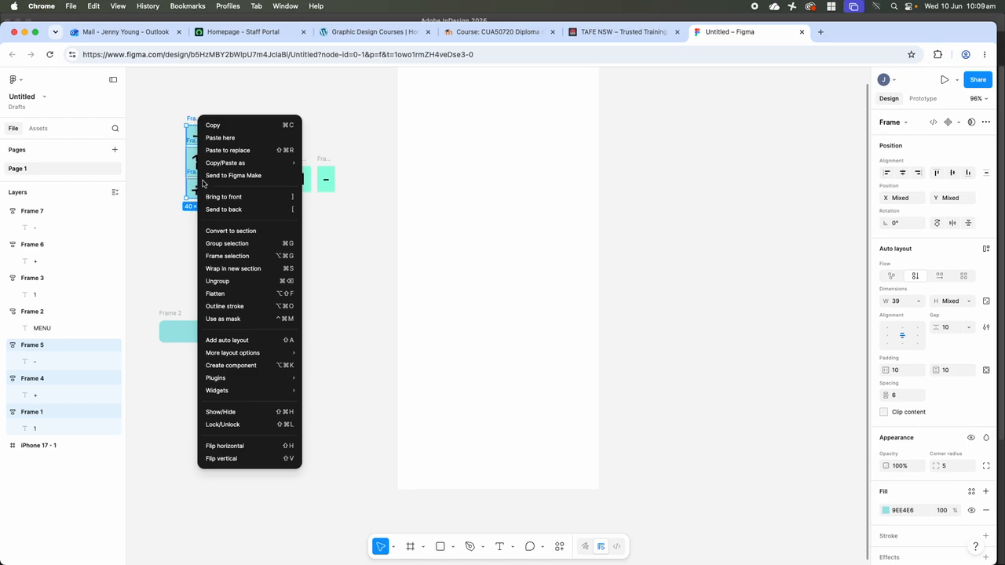
pyautogui.click(228, 256)
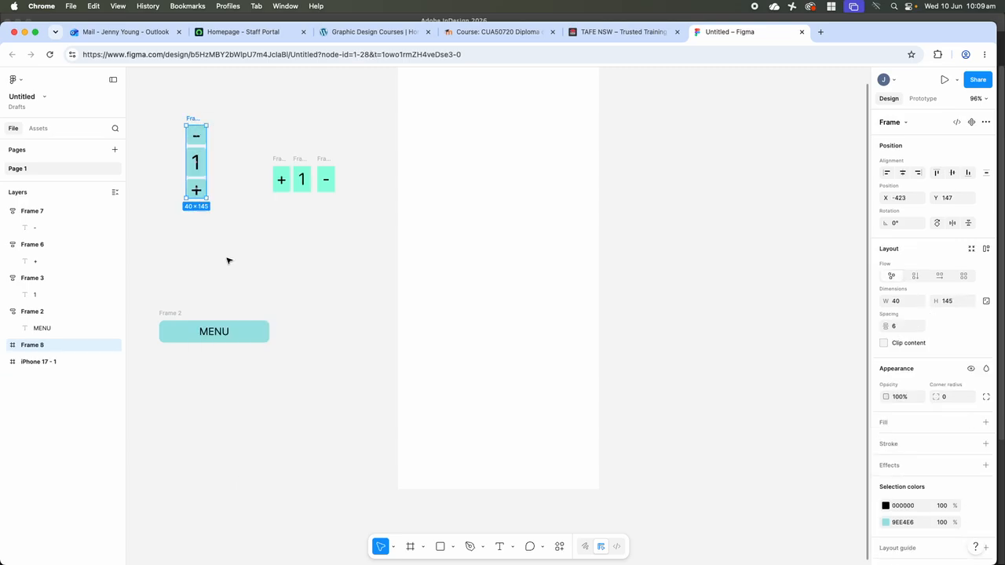
# - Move the three green frames just above the MENU button and wrap them together in one parent frame
pyautogui.moveTo(263, 142); pyautogui.dragTo(371, 223)
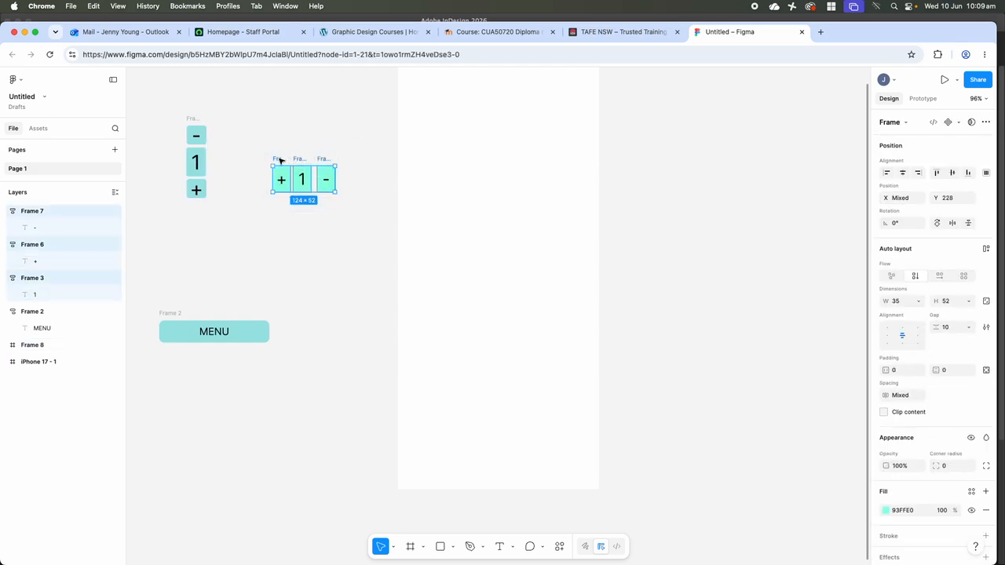
pyautogui.moveTo(278, 160); pyautogui.dragTo(194, 262)
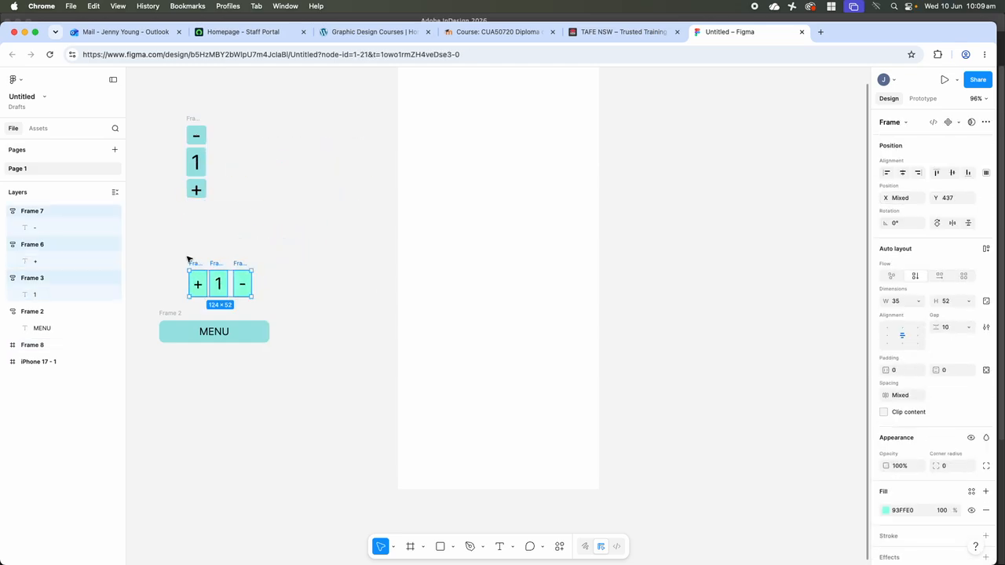
pyautogui.rightClick(240, 265)
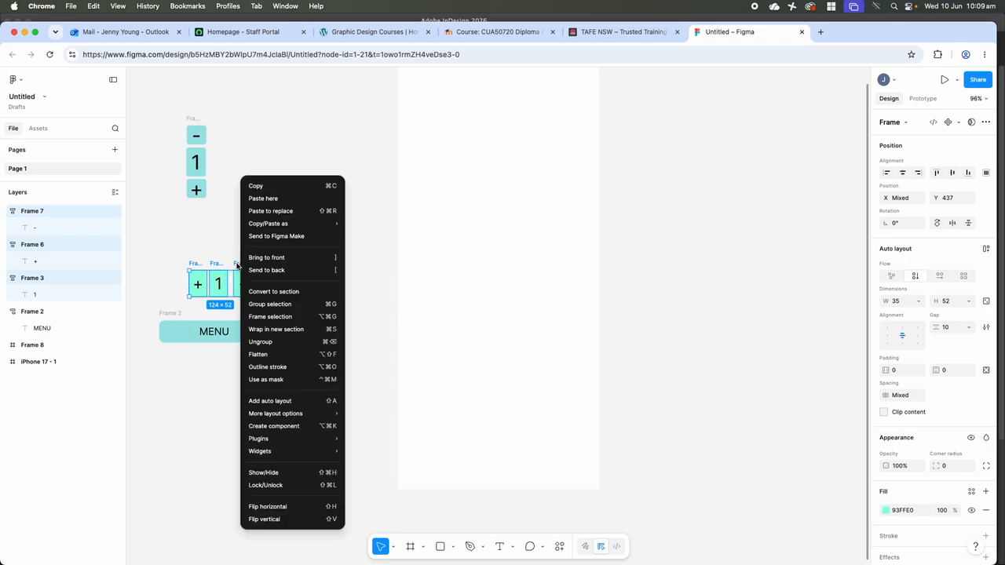
pyautogui.click(265, 319)
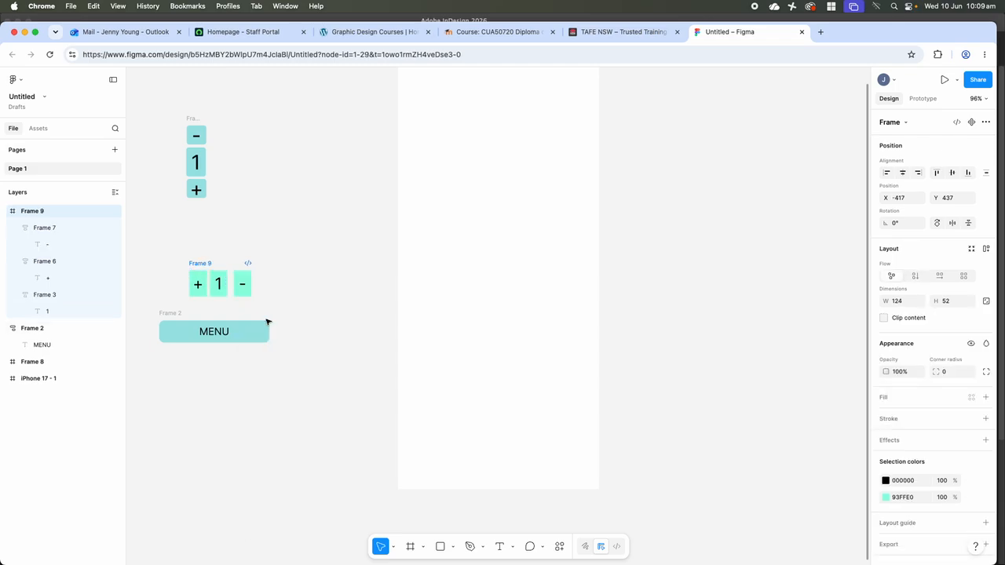
# - Duplicate the blue counter frame four times to its right, forming an evenly spaced row of five
pyautogui.click(191, 120)
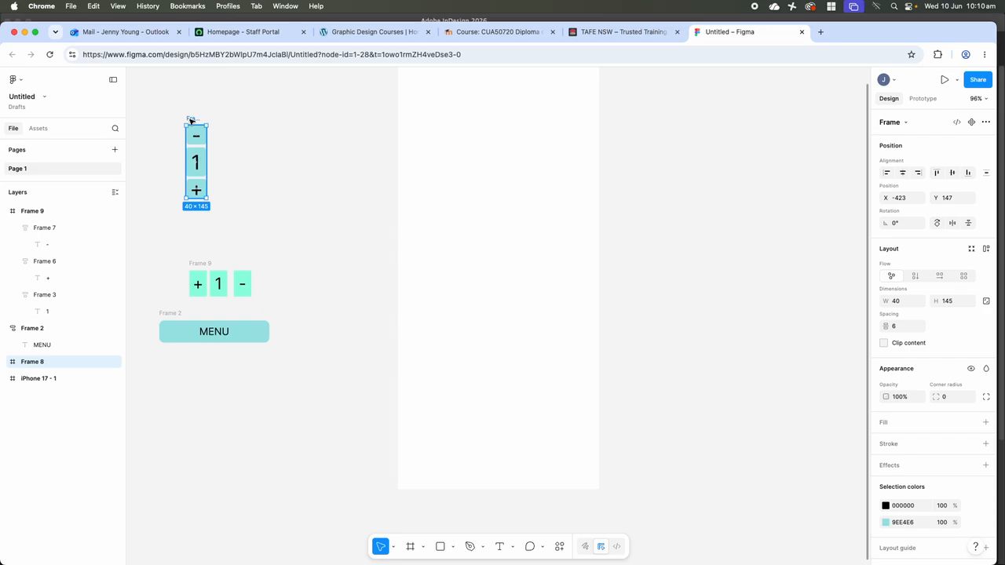
pyautogui.rightClick(189, 121)
pyautogui.click(176, 117)
pyautogui.moveTo(191, 119); pyautogui.dragTo(291, 120)
# - Change the number in the first blue counter to 0 and the number in the third counter to 2
pyautogui.doubleClick(201, 164)
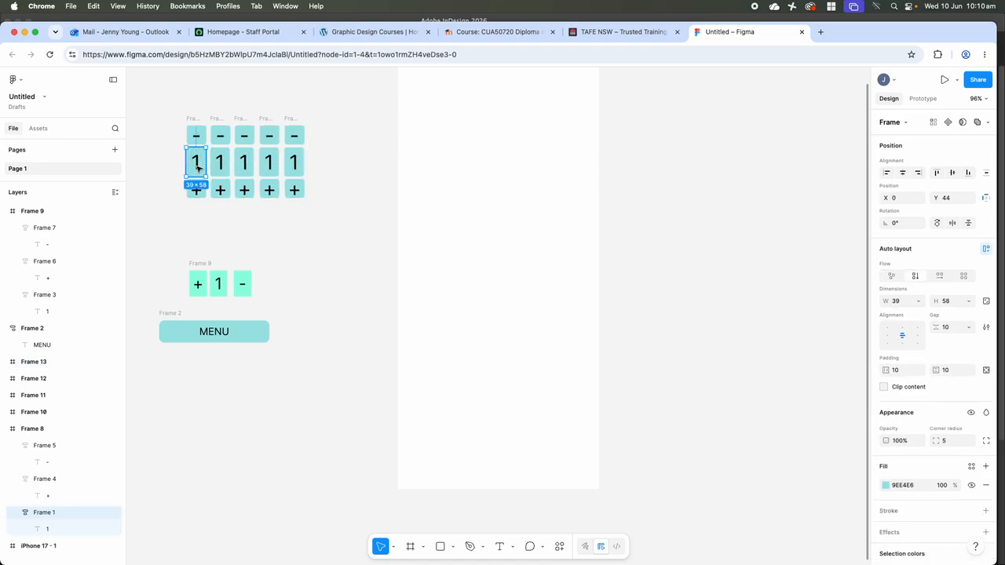
pyautogui.doubleClick(199, 164)
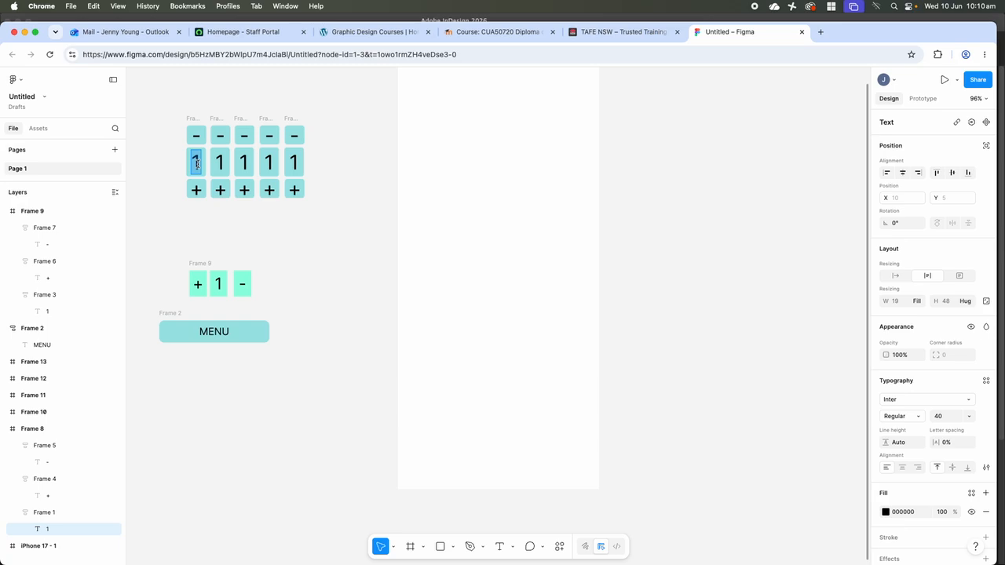
pyautogui.write('0')
pyautogui.press('BackSpace')
pyautogui.write('2')
# - Change the number in the fourth blue counter to 3 and the number in the fifth counter to 4
pyautogui.doubleClick(268, 163)
pyautogui.press('BackSpace')
pyautogui.write('3')
pyautogui.doubleClick(294, 163)
pyautogui.doubleClick(295, 163)
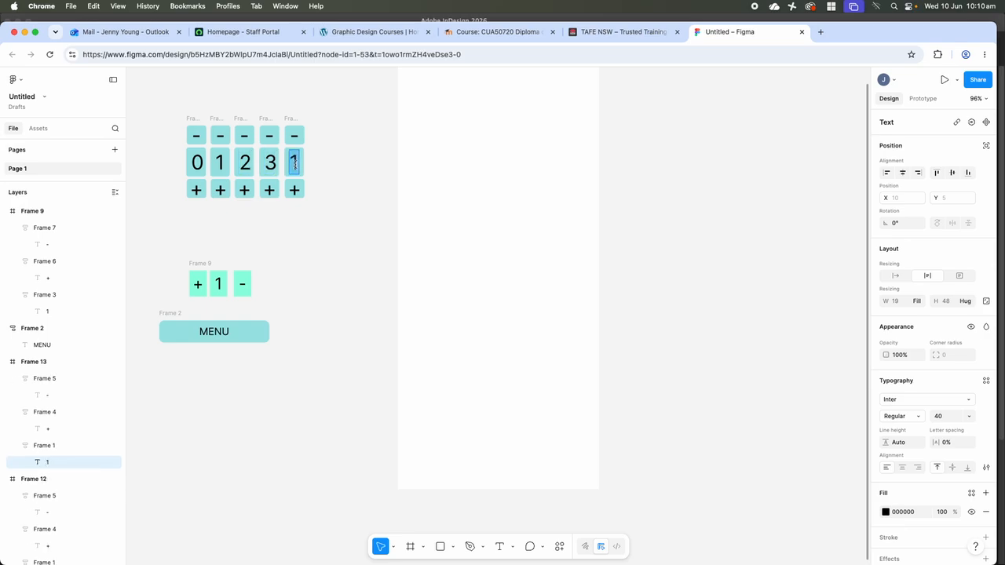
pyautogui.press('BackSpace')
pyautogui.write('4')
pyautogui.press('Escape')
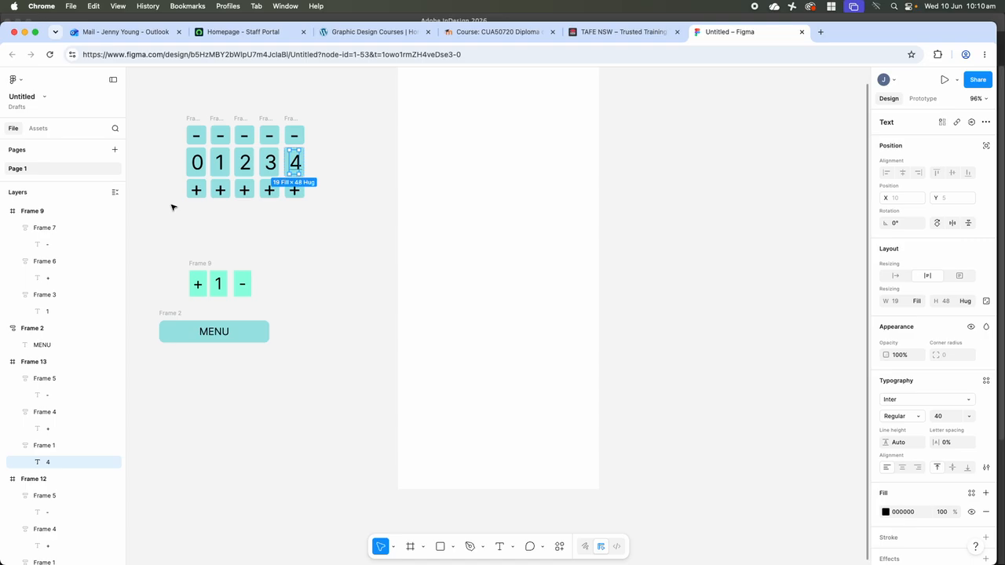
pyautogui.click(178, 215)
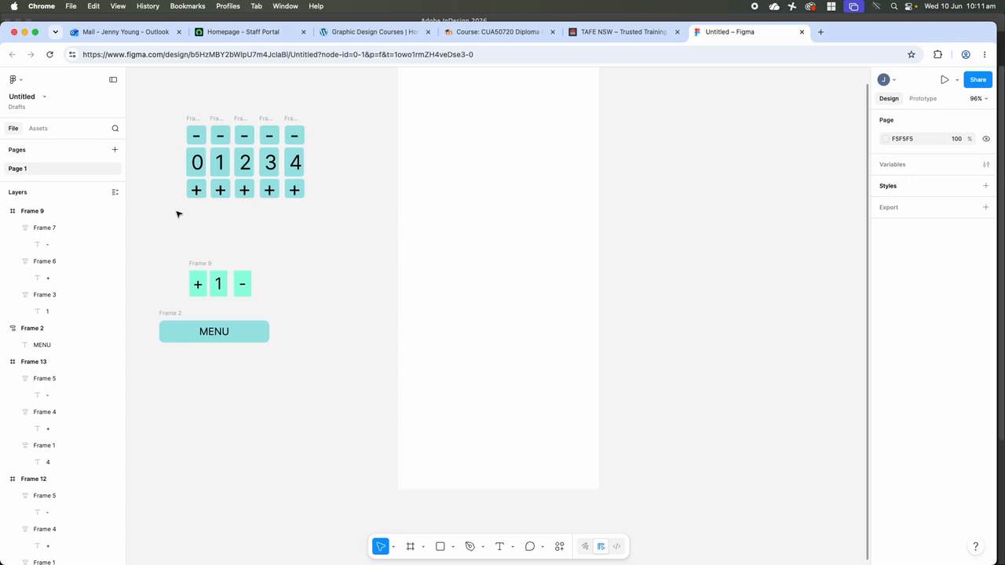
# - Try combining the five blue counter frames into one single component and look it up among the file's library assets
pyautogui.click(191, 119)
pyautogui.moveTo(161, 101); pyautogui.dragTo(330, 222)
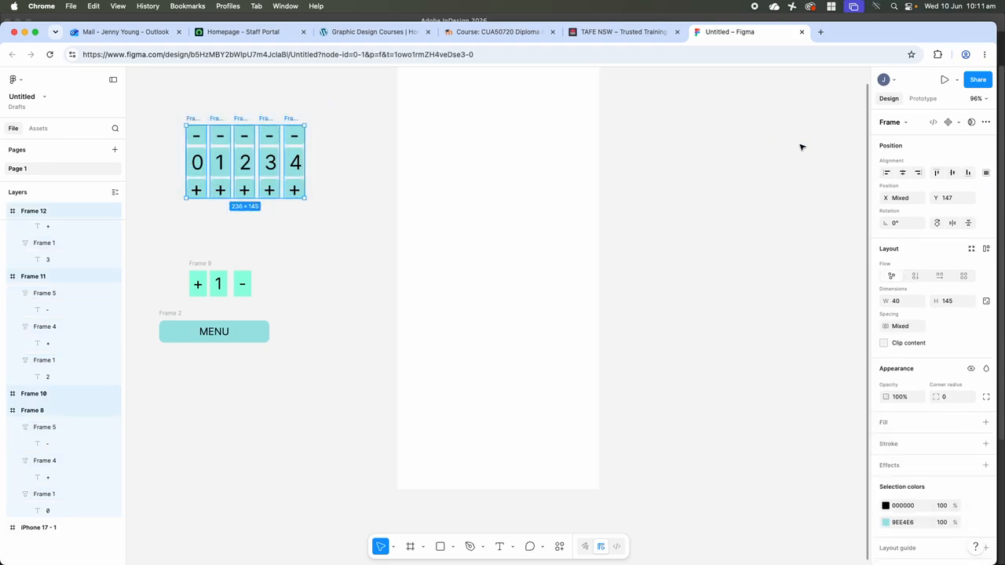
pyautogui.click(947, 122)
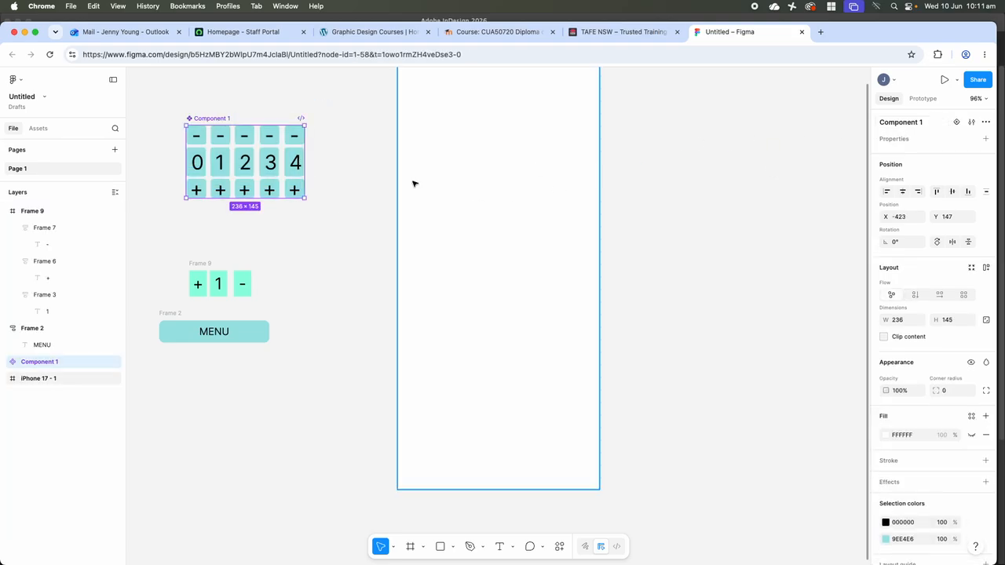
pyautogui.click(38, 128)
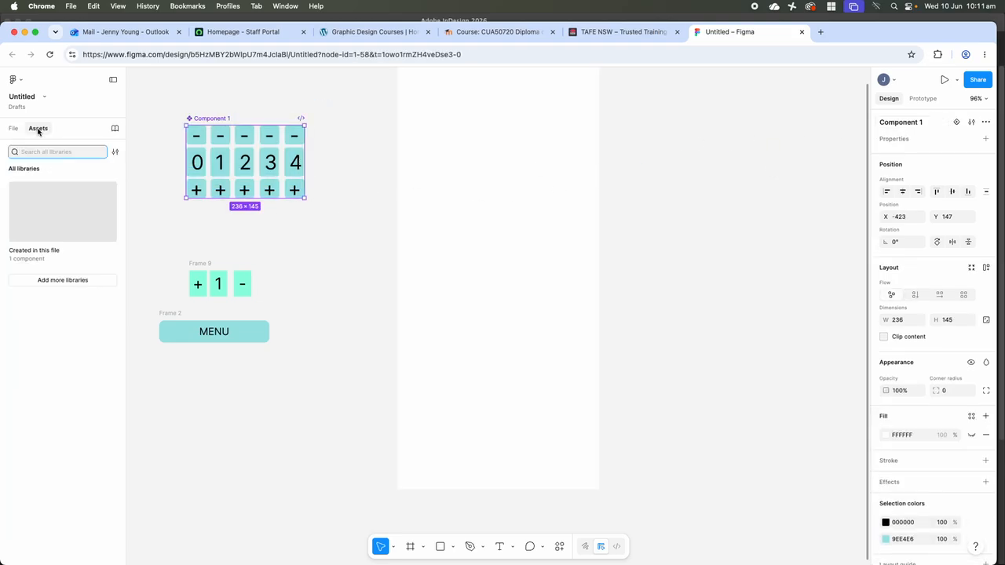
pyautogui.click(39, 193)
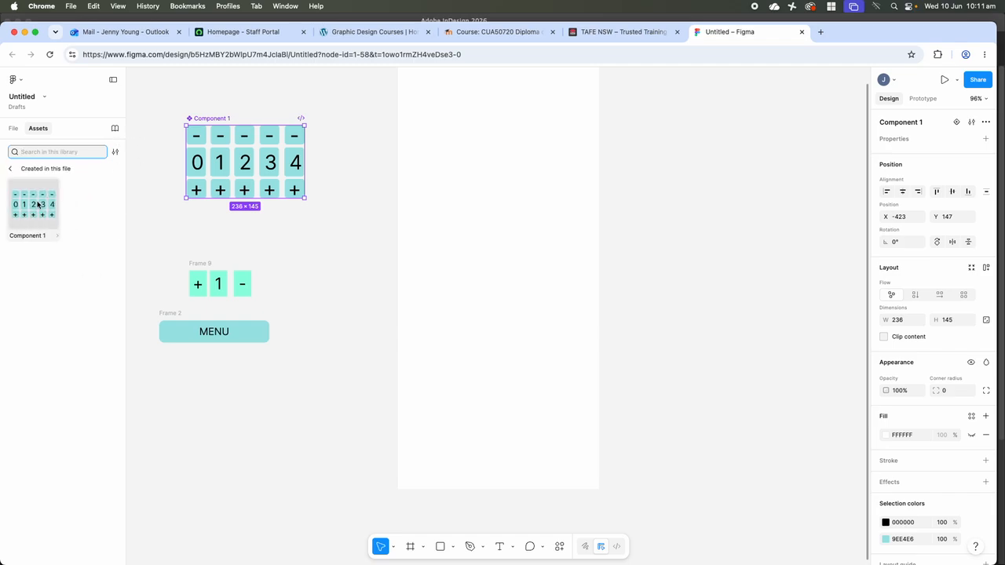
# - Undo the creation of the single component so the five blue counters are separate frames again
pyautogui.press('super+z')
pyautogui.click(196, 136)
pyautogui.press('super+z')
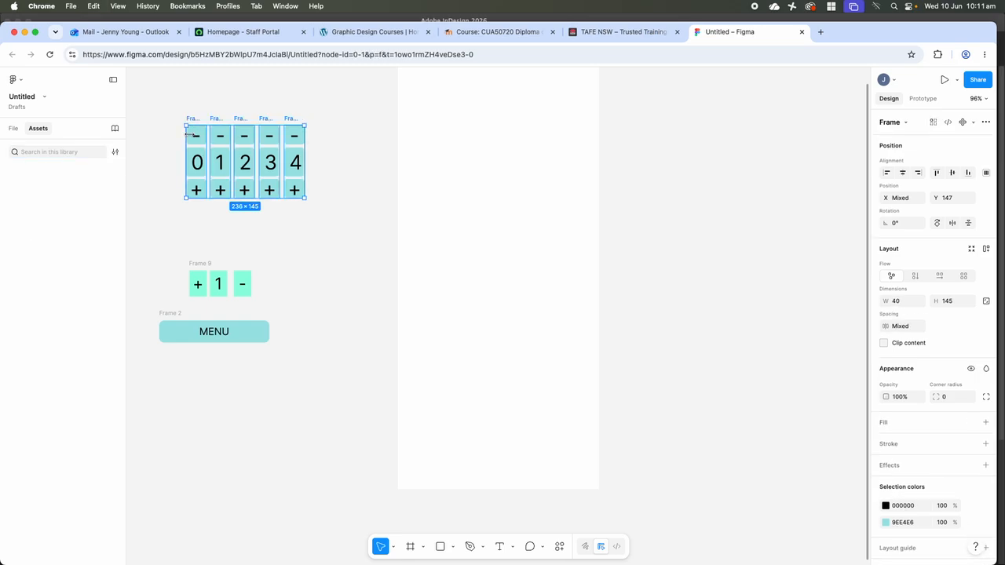
# - Select all five blue counter frames and create a component set from them, one variant per number
pyautogui.click(161, 131)
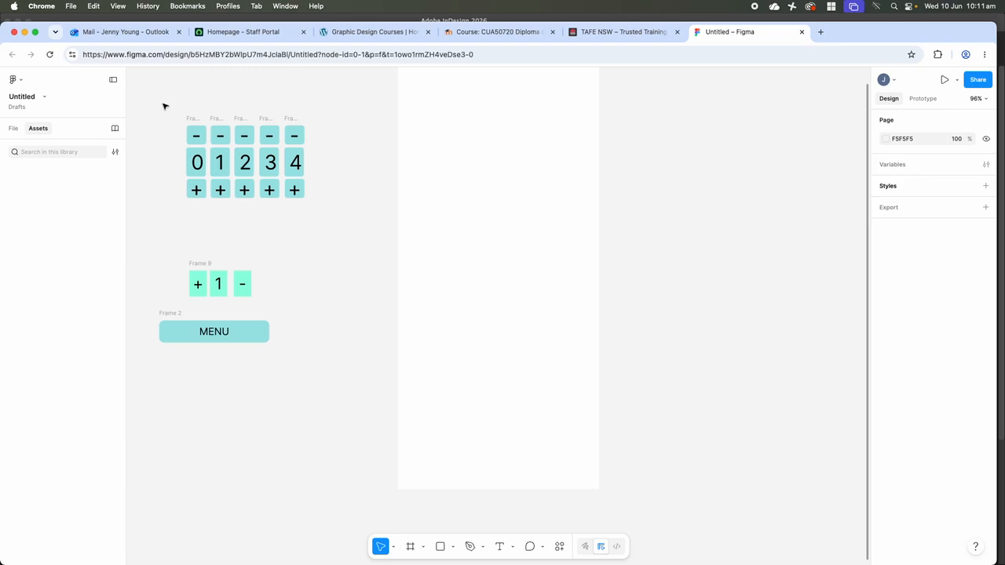
pyautogui.moveTo(164, 106); pyautogui.dragTo(318, 222)
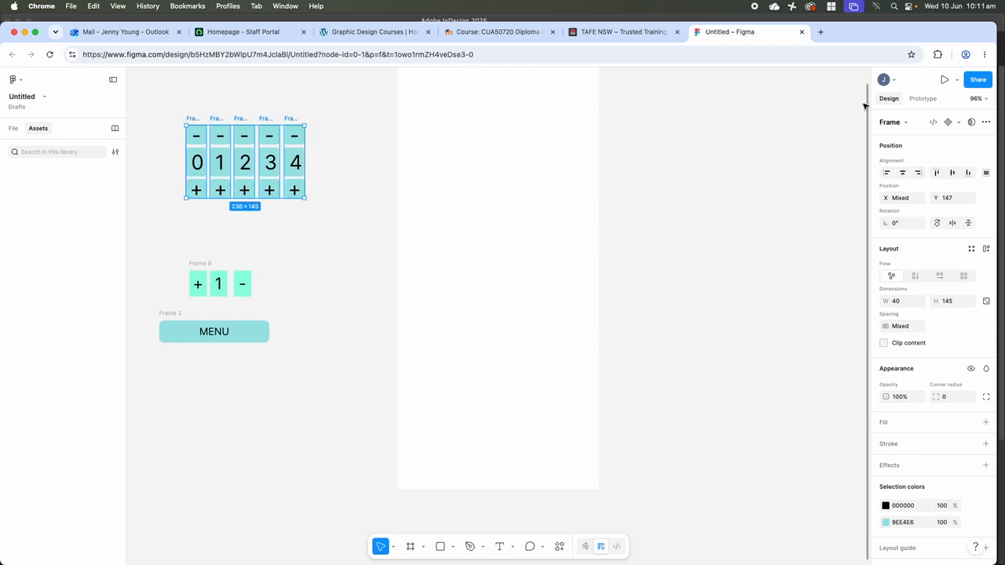
pyautogui.click(958, 124)
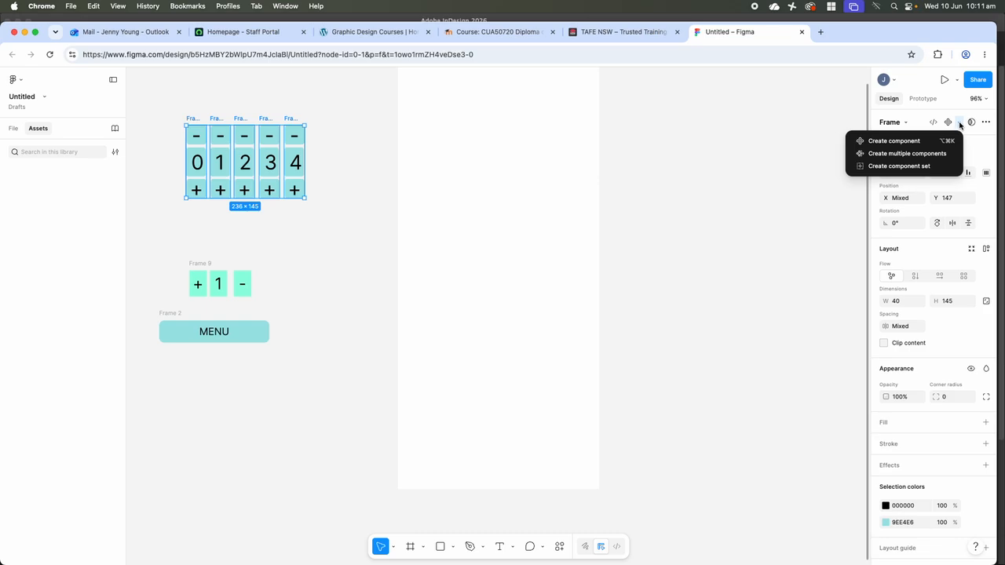
pyautogui.click(896, 166)
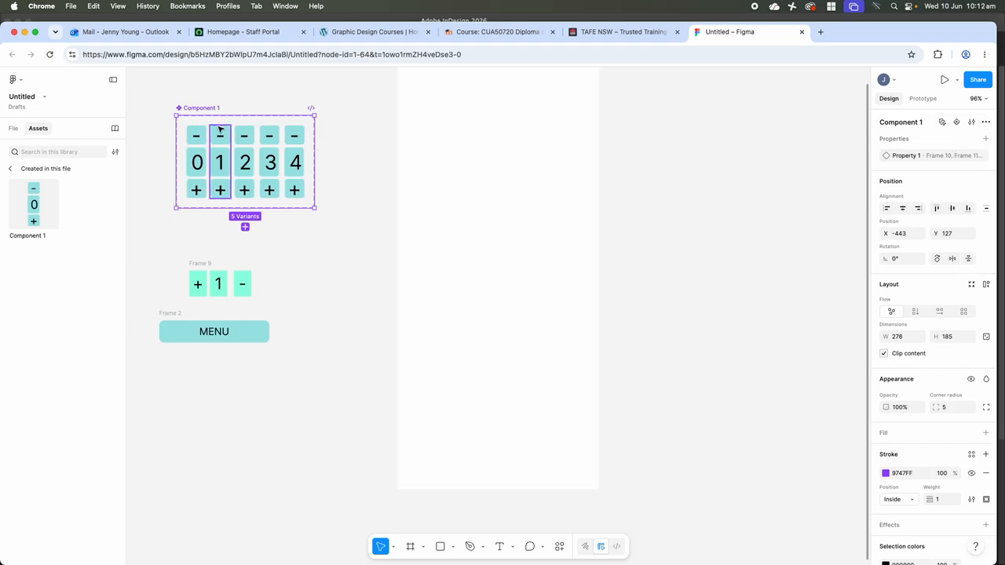
pyautogui.click(34, 207)
pyautogui.click(32, 259)
# - Add a prototype interaction from the plus frame of the 0 variant to the 1 variant
pyautogui.click(923, 99)
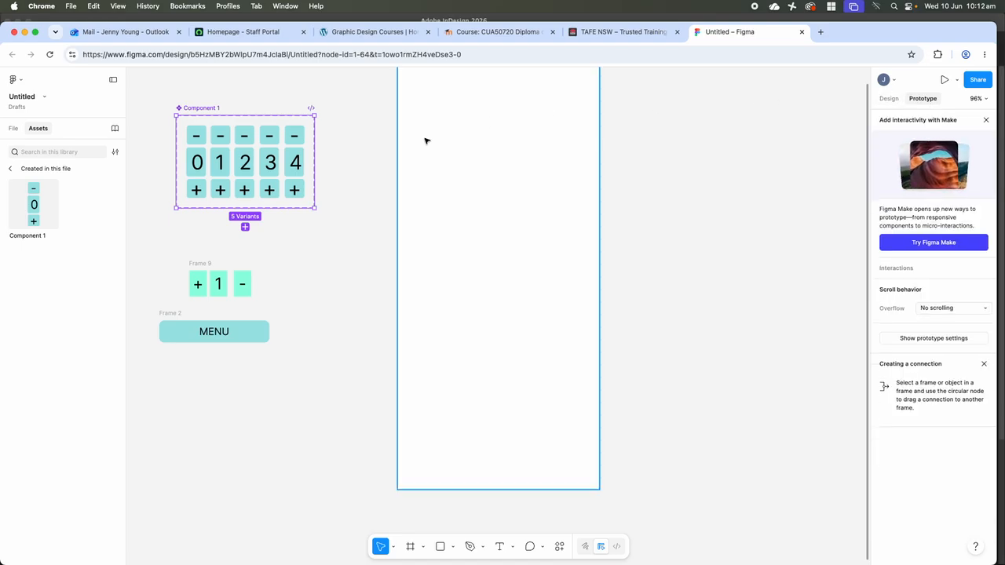
pyautogui.click(198, 140)
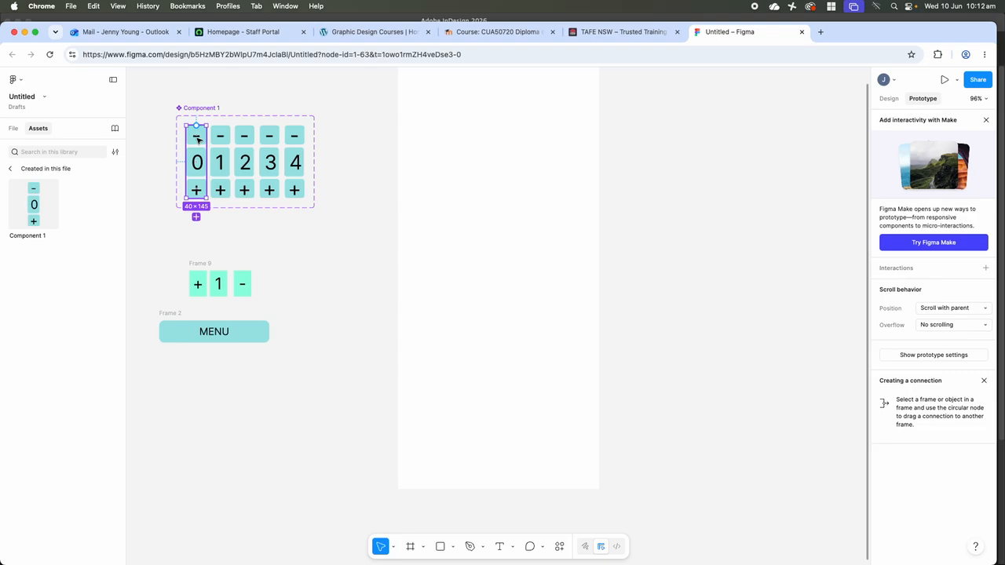
pyautogui.doubleClick(197, 169)
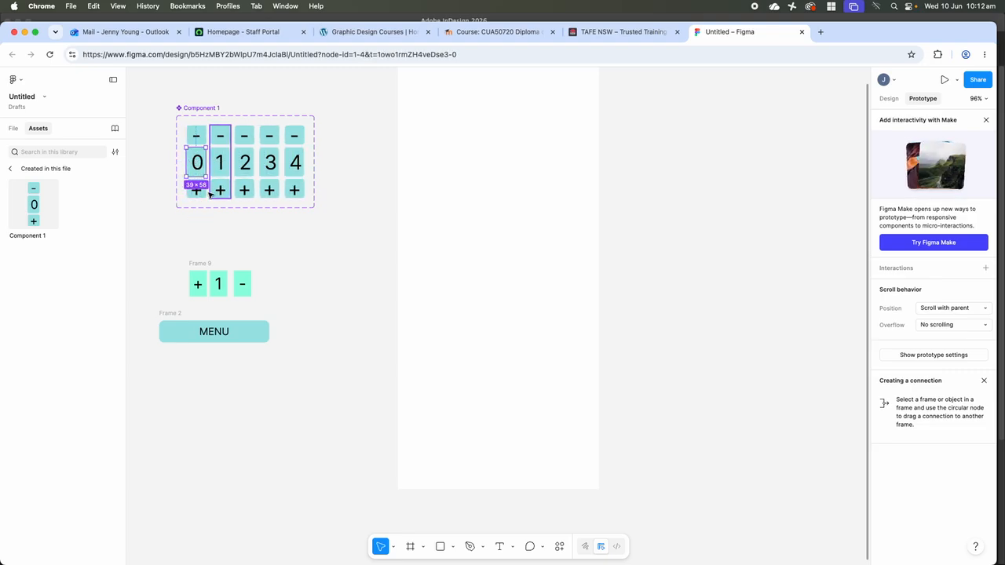
pyautogui.click(197, 192)
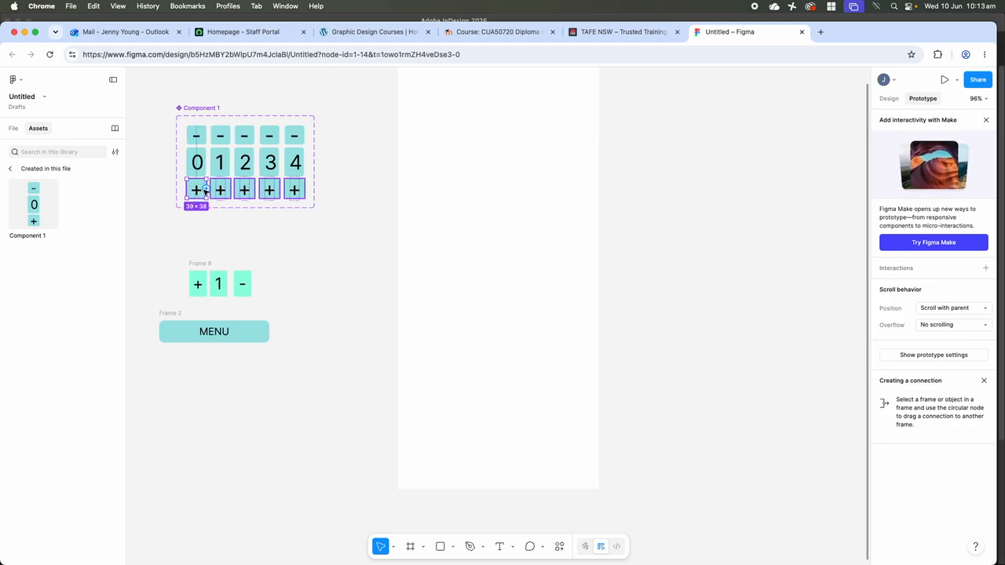
pyautogui.moveTo(206, 172); pyautogui.dragTo(217, 168)
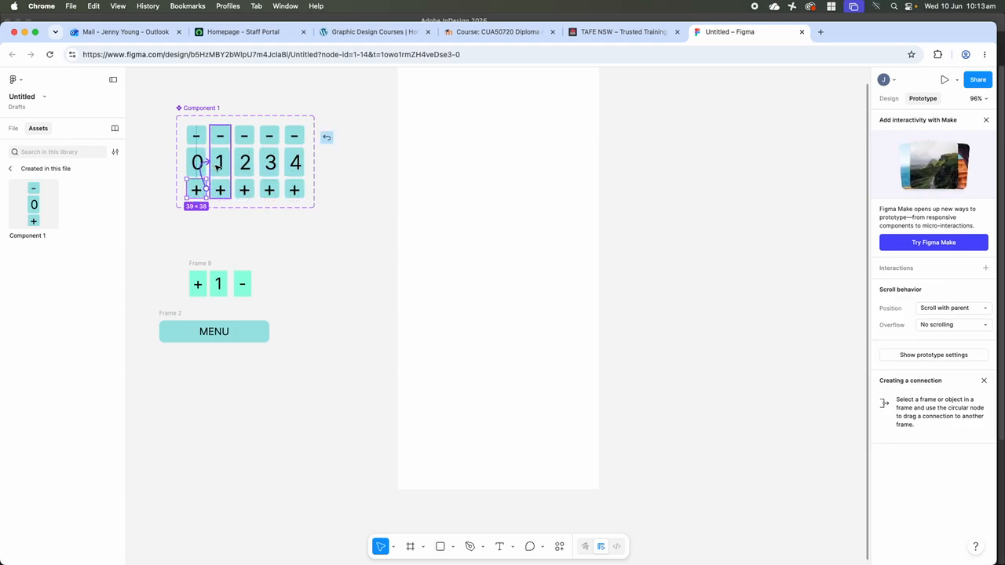
pyautogui.moveTo(215, 168); pyautogui.dragTo(215, 167)
# - Connect the minus frame of the 1 variant back to the 0 variant with an instant on-tap Change to interaction
pyautogui.click(219, 140)
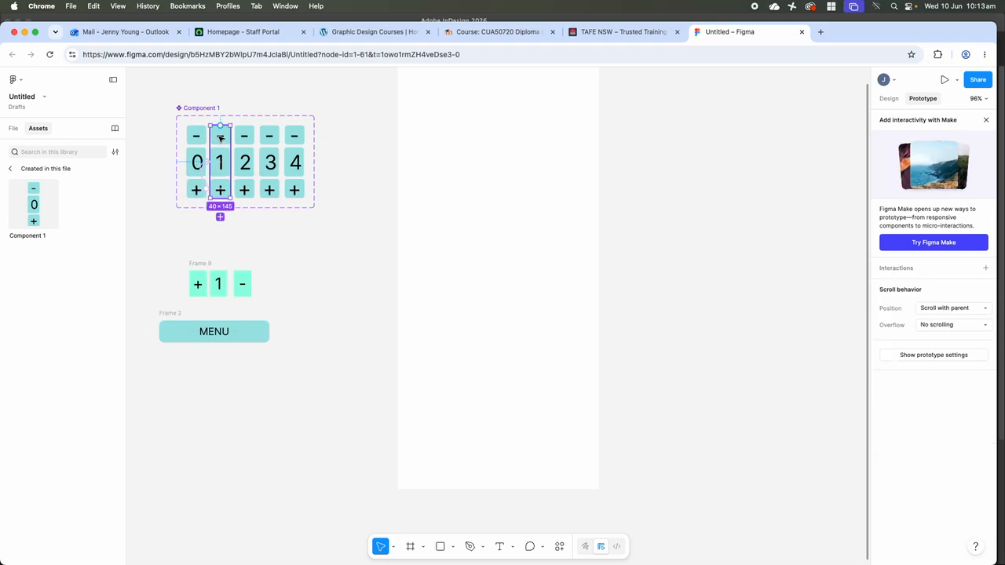
pyautogui.doubleClick(219, 142)
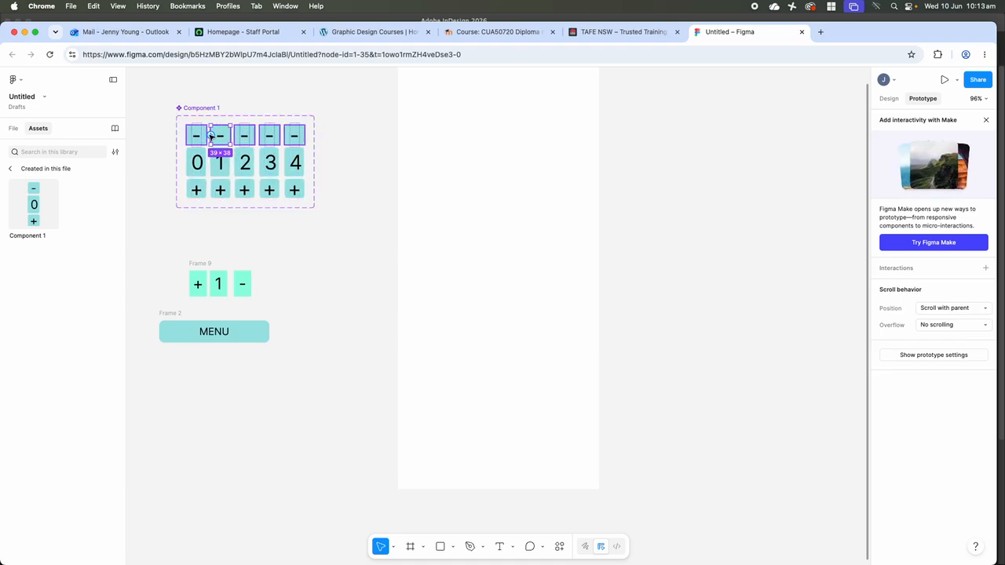
pyautogui.moveTo(211, 135); pyautogui.dragTo(198, 168)
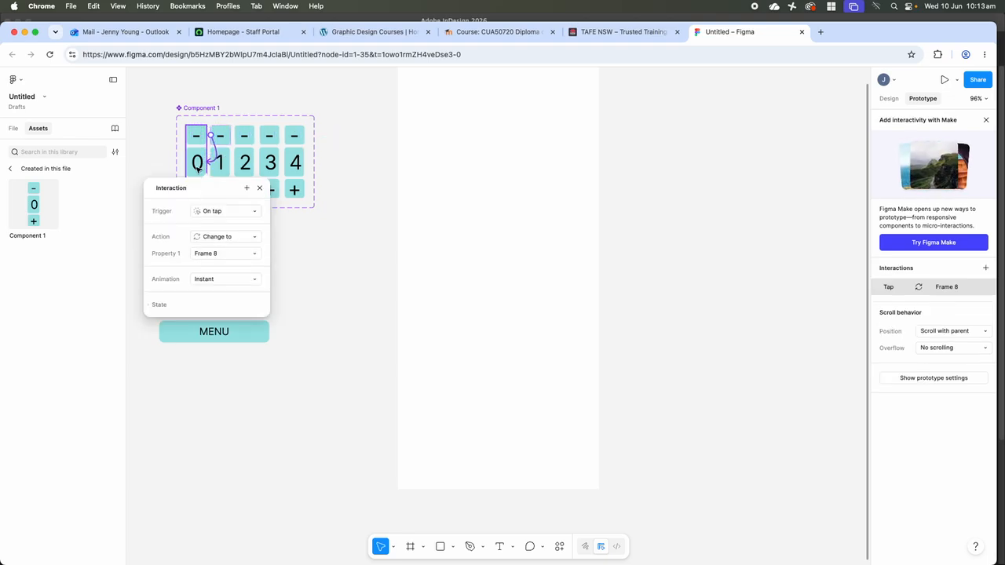
pyautogui.click(238, 110)
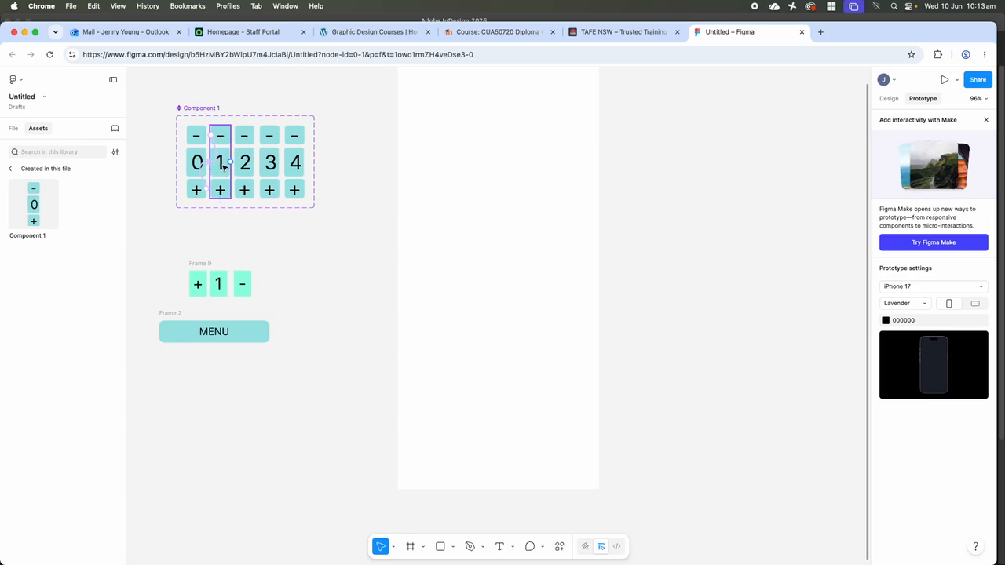
# - Connect the plus frame of the 1 variant to the 2 variant with an instant on-tap Change to interaction
pyautogui.click(222, 192)
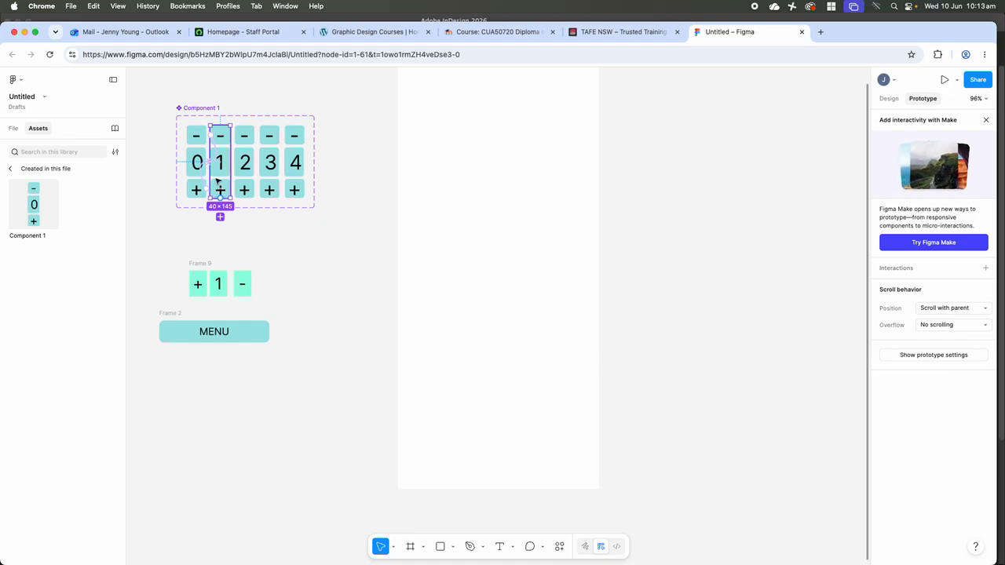
pyautogui.click(220, 191)
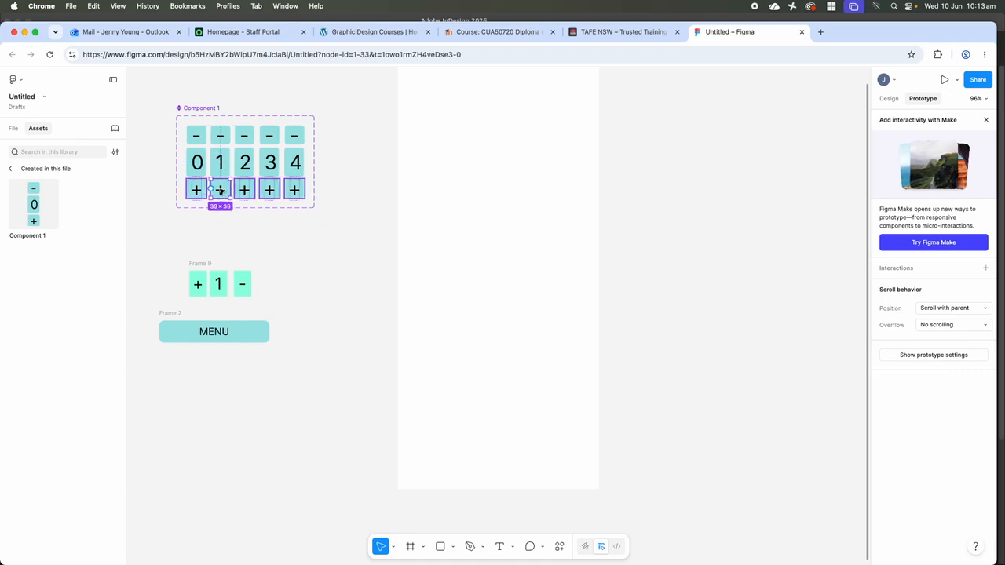
pyautogui.moveTo(231, 191); pyautogui.dragTo(243, 160)
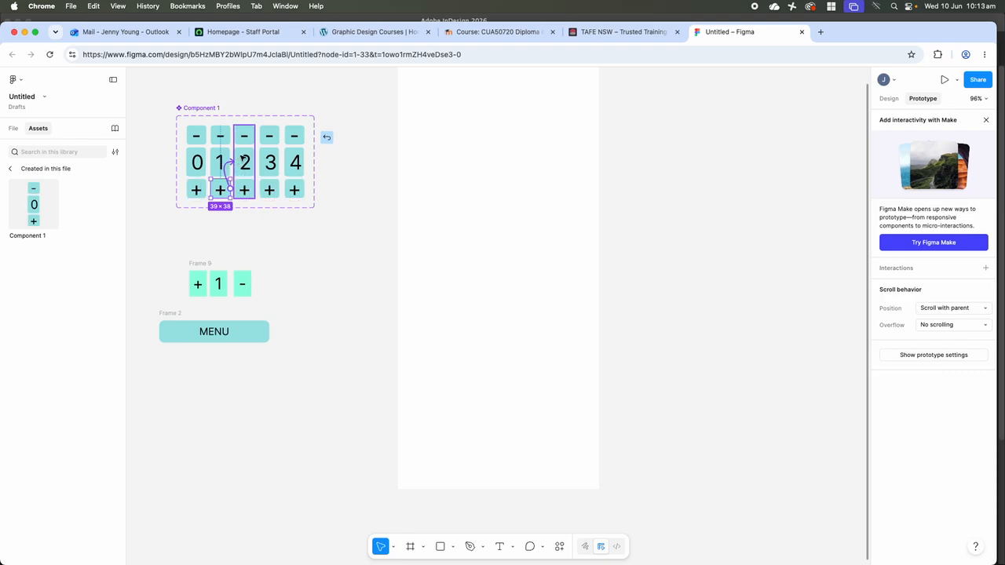
pyautogui.moveTo(243, 160); pyautogui.dragTo(245, 161)
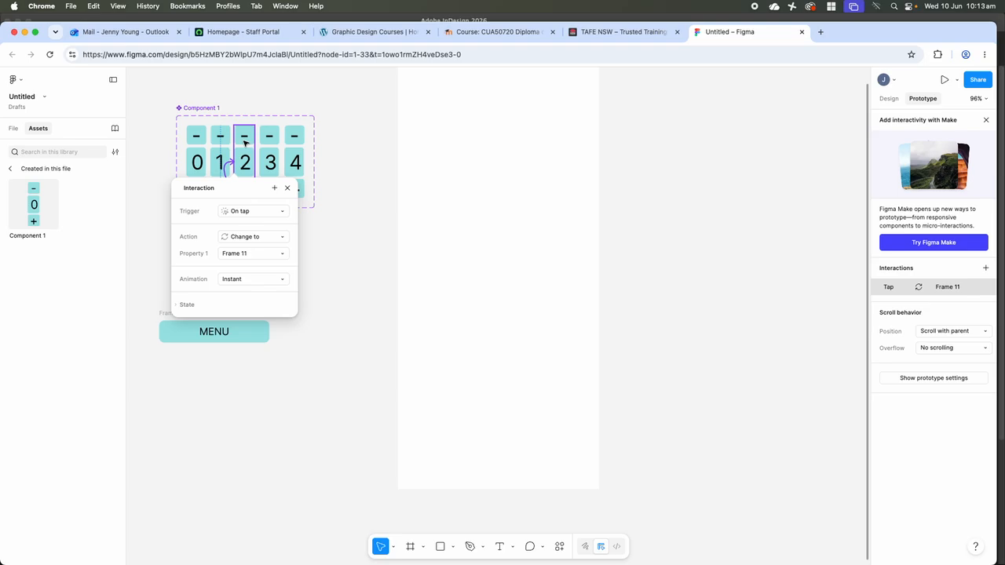
# - Connect the minus frame of the 2 variant back to the 1 variant with an instant on-tap Change to interaction
pyautogui.click(245, 139)
pyautogui.click(243, 138)
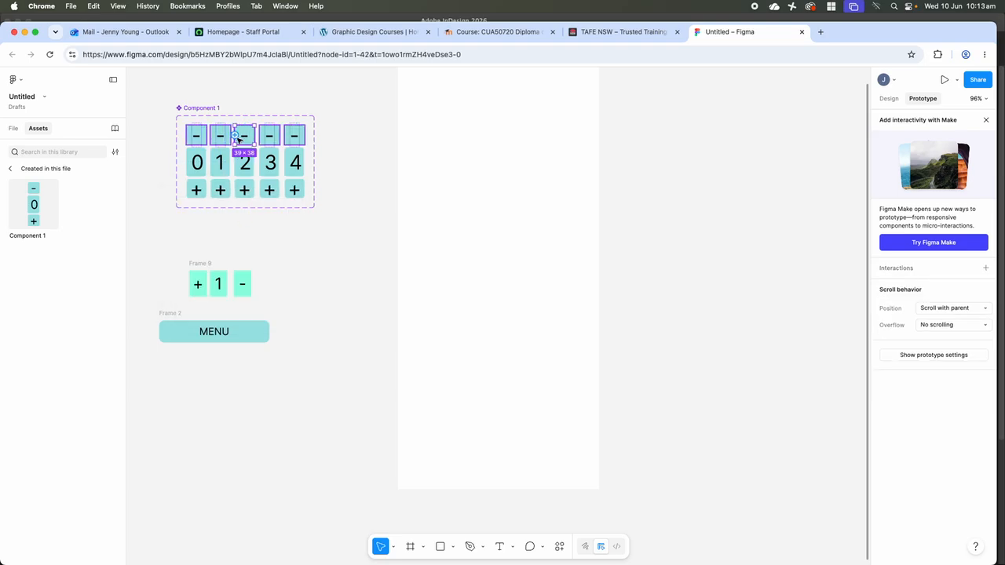
pyautogui.moveTo(234, 136); pyautogui.dragTo(221, 165)
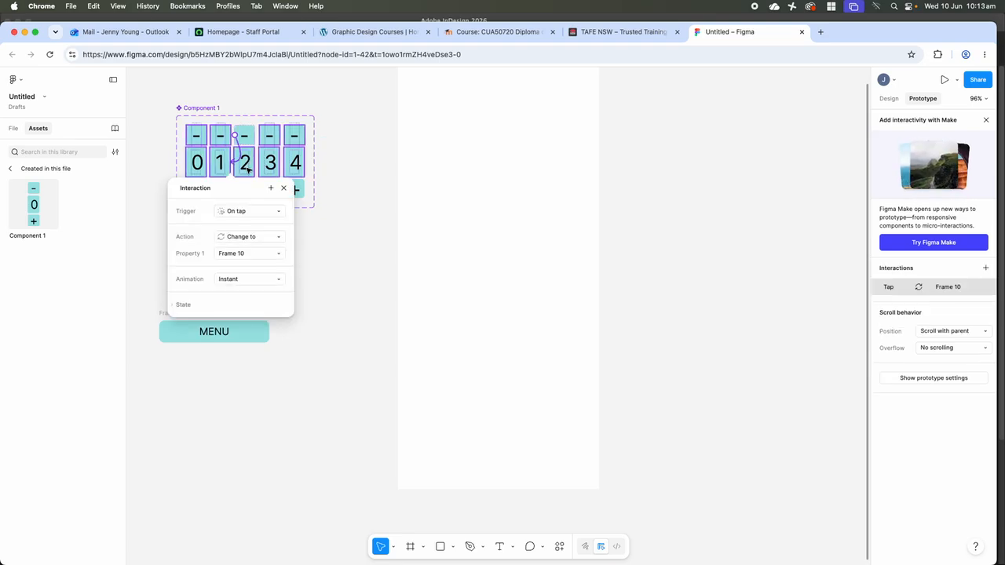
# - Add a prototype connection from the plus frame of the 2 variant to the 3 variant
pyautogui.click(247, 168)
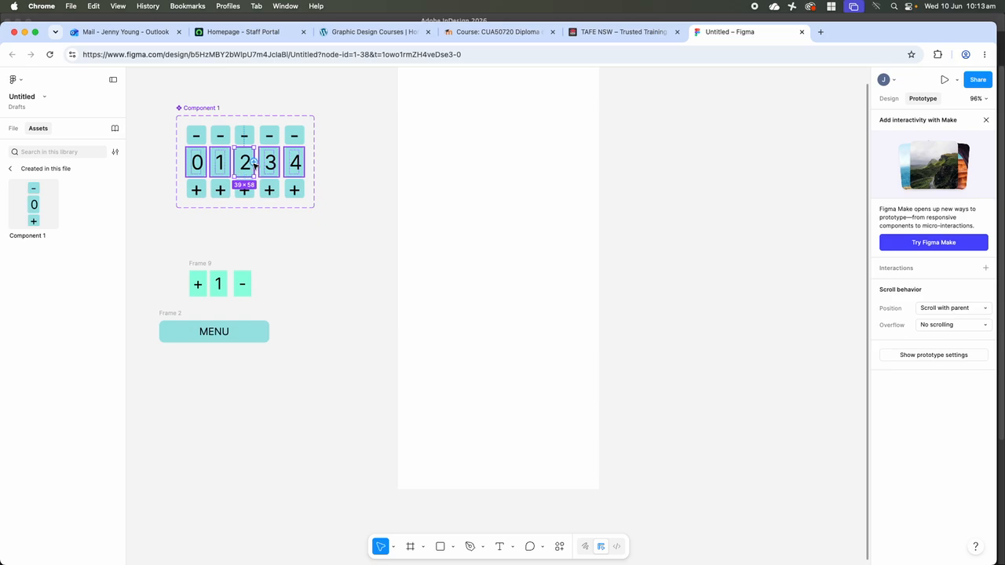
pyautogui.click(246, 192)
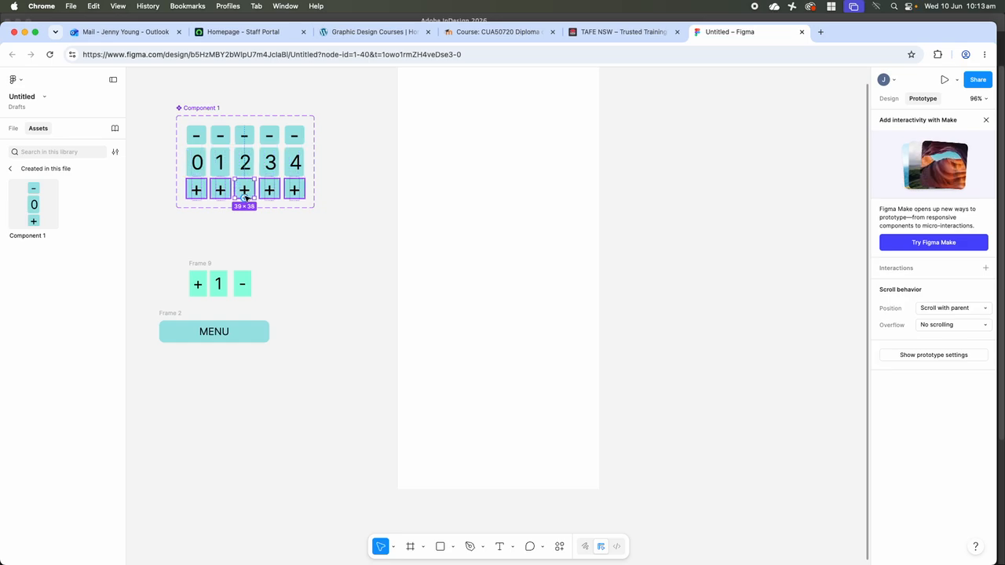
pyautogui.moveTo(251, 194)
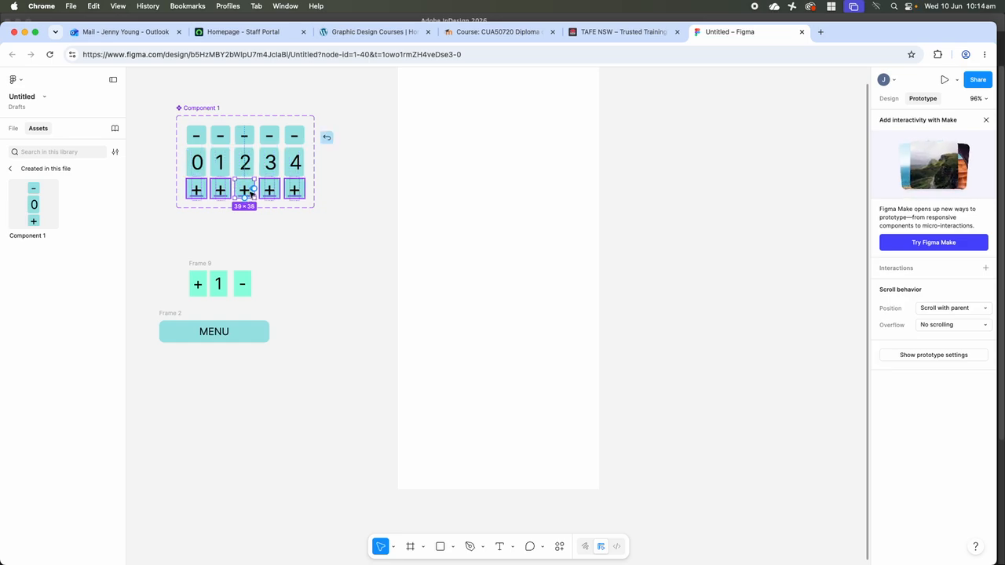
pyautogui.moveTo(253, 188); pyautogui.dragTo(263, 144)
# - Connect the minus frame of the 3 variant back to the 2 variant with an instant on-tap Change to interaction
pyautogui.click(269, 141)
pyautogui.click(270, 138)
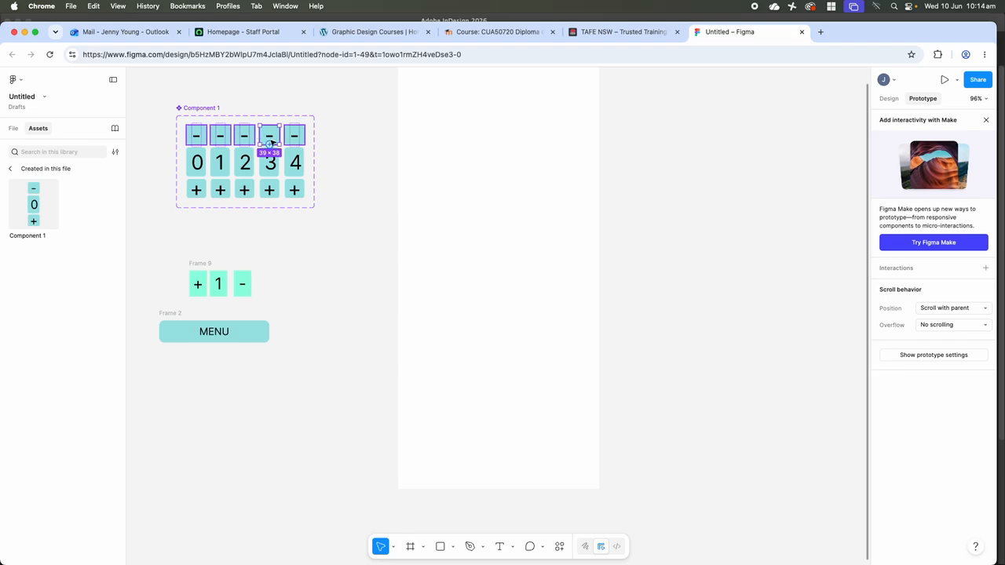
pyautogui.moveTo(260, 137); pyautogui.dragTo(253, 160)
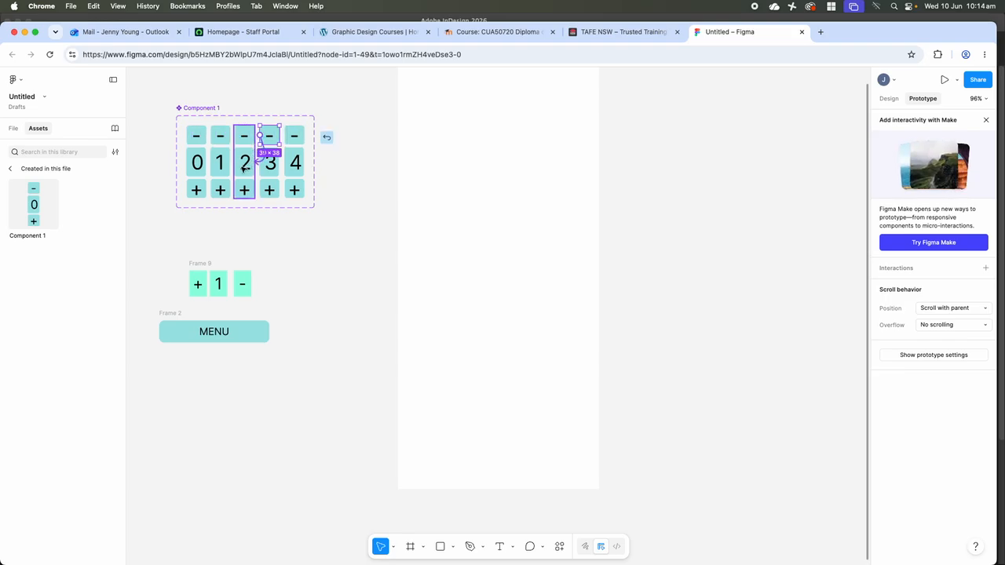
pyautogui.moveTo(244, 169); pyautogui.dragTo(244, 168)
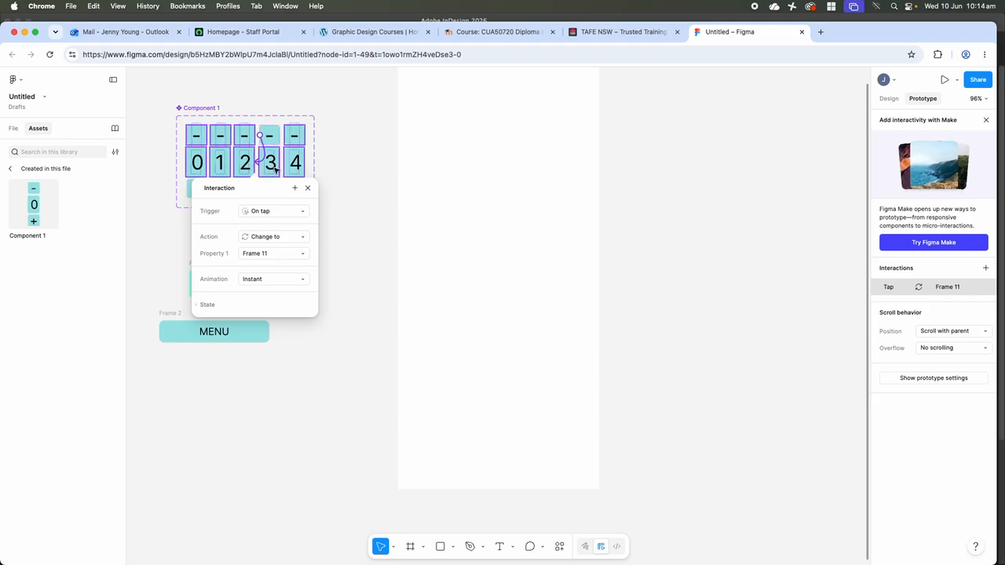
# - Add a prototype connection from the plus frame of the 3 variant to the 4 variant
pyautogui.click(323, 163)
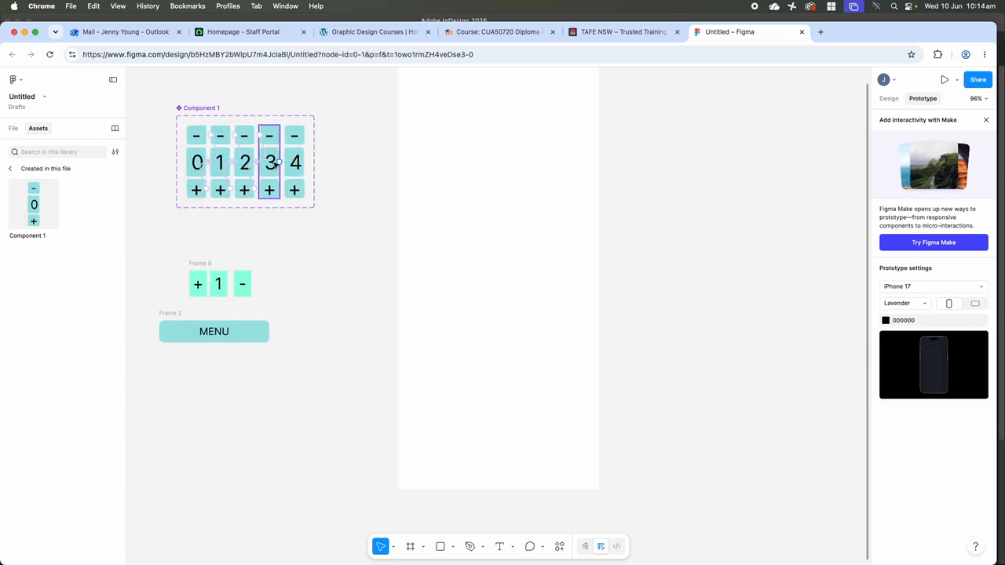
pyautogui.click(269, 191)
pyautogui.click(269, 191)
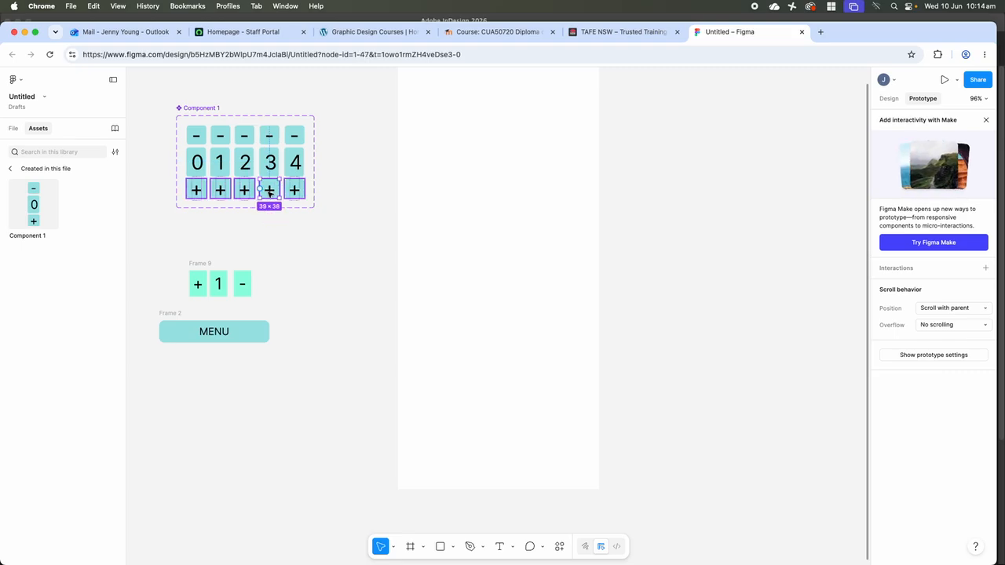
pyautogui.moveTo(280, 188); pyautogui.dragTo(293, 162)
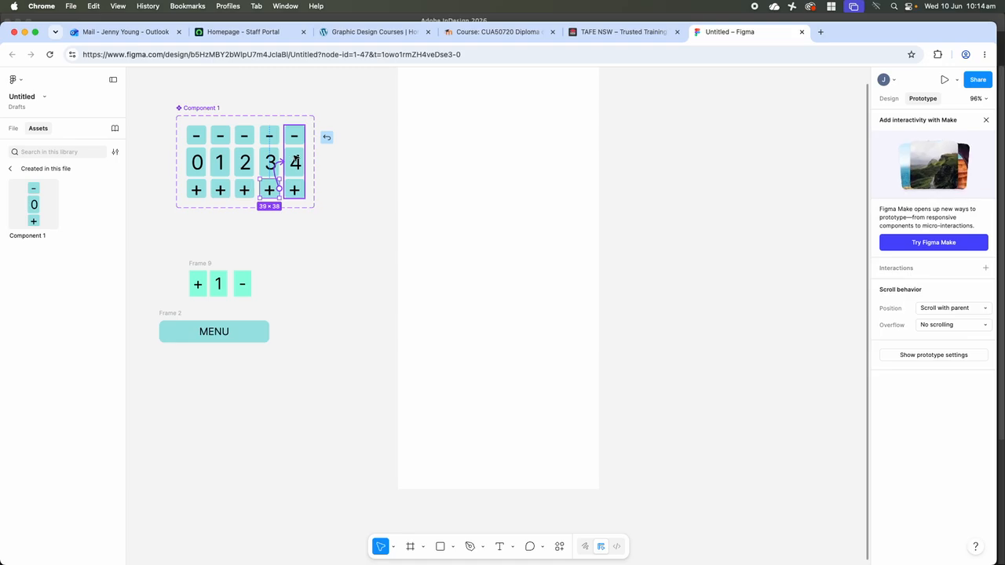
pyautogui.moveTo(292, 162); pyautogui.dragTo(293, 162)
# - Add a prototype connection from the minus frame of the 4 variant back to the 3 variant
pyautogui.click(297, 138)
pyautogui.doubleClick(295, 139)
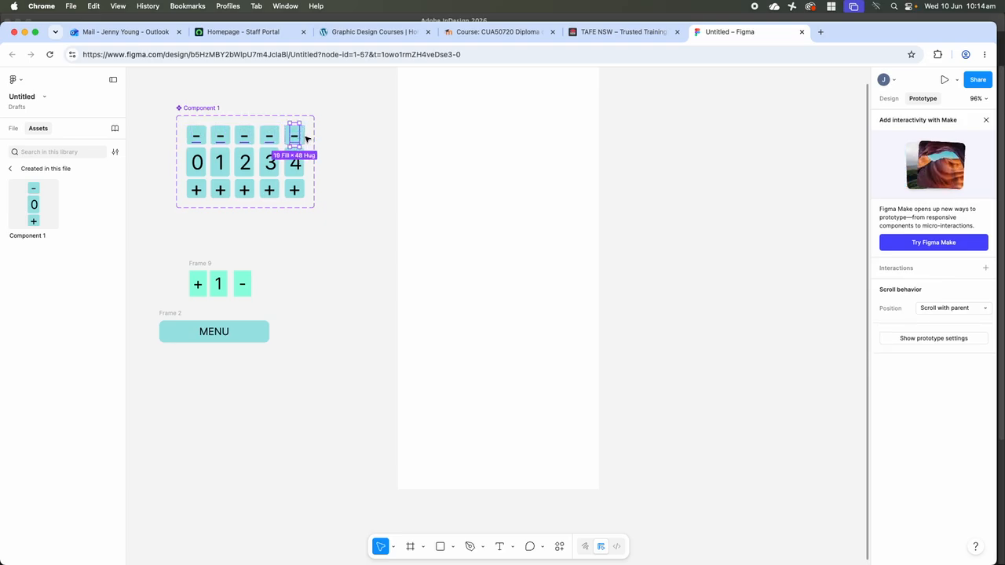
pyautogui.click(314, 139)
pyautogui.click(293, 135)
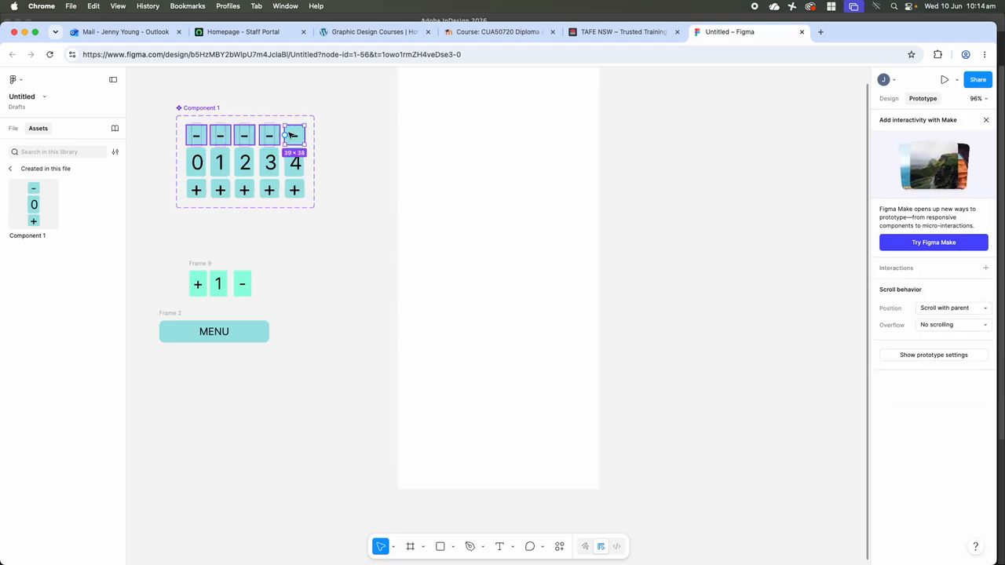
pyautogui.moveTo(281, 160); pyautogui.dragTo(276, 174)
pyautogui.click(315, 165)
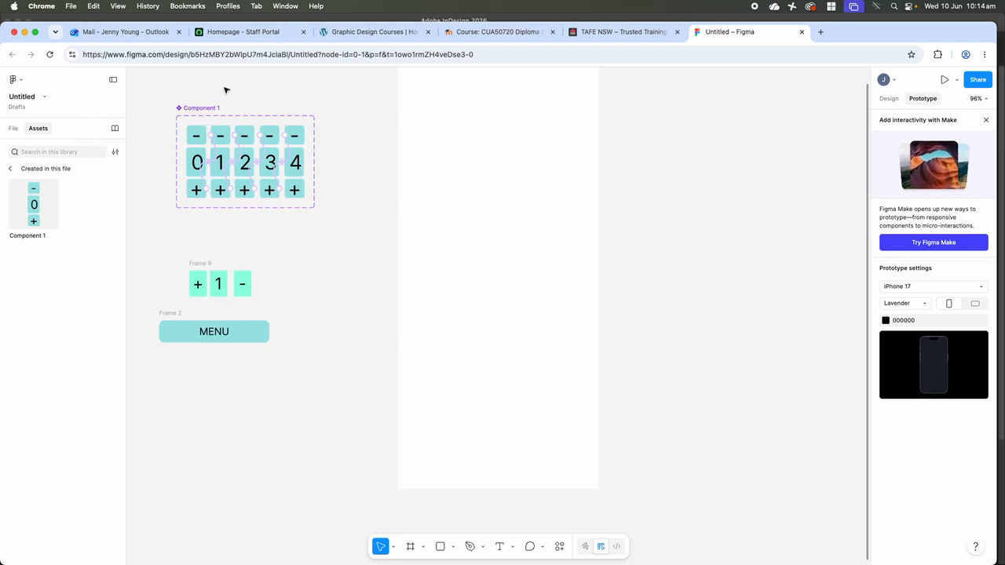
# - Place an instance of Component 1 with the number 0 in the upper part of the iPhone 17 - 1 frame
pyautogui.click(36, 212)
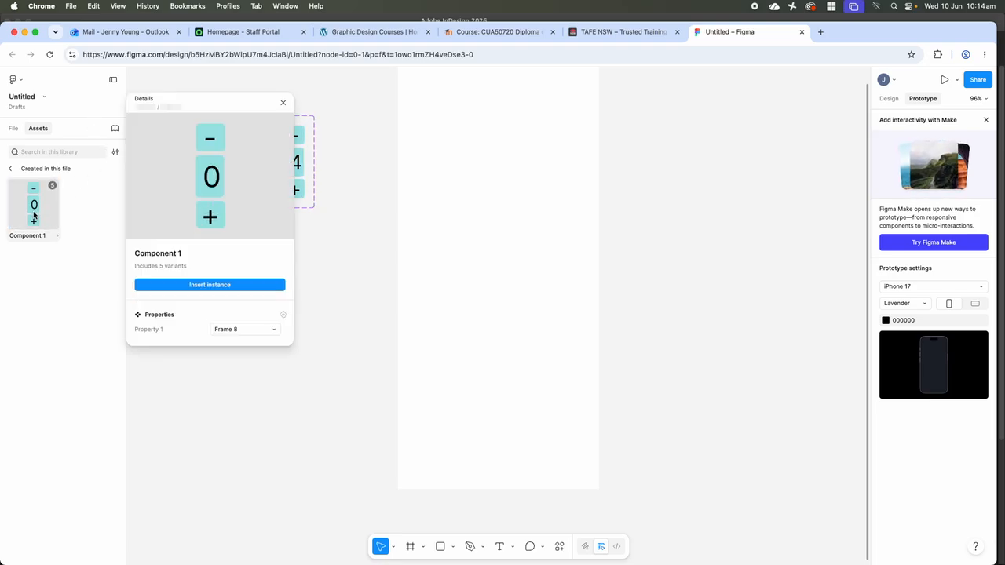
pyautogui.moveTo(33, 208); pyautogui.dragTo(486, 210)
pyautogui.scroll(3, 496, 175)
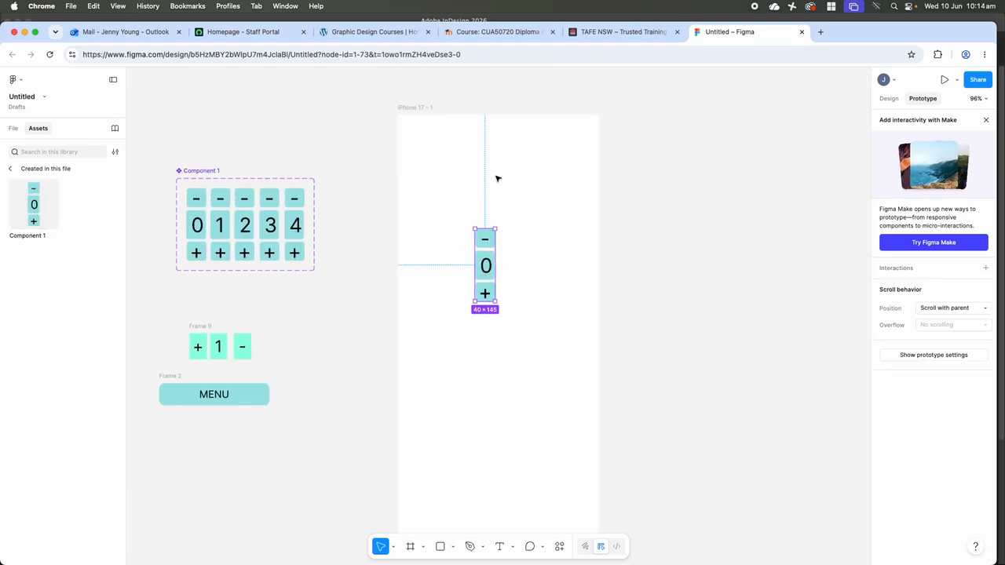
# - Preview the iPhone 17 - 1 frame as a prototype, test the counter's plus button, and return to the design file
pyautogui.click(405, 110)
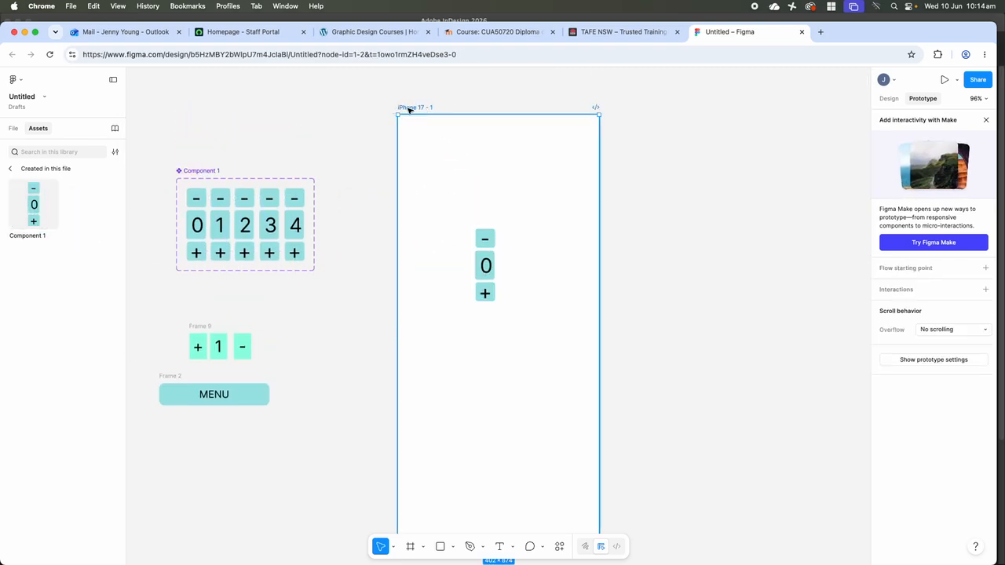
pyautogui.click(944, 80)
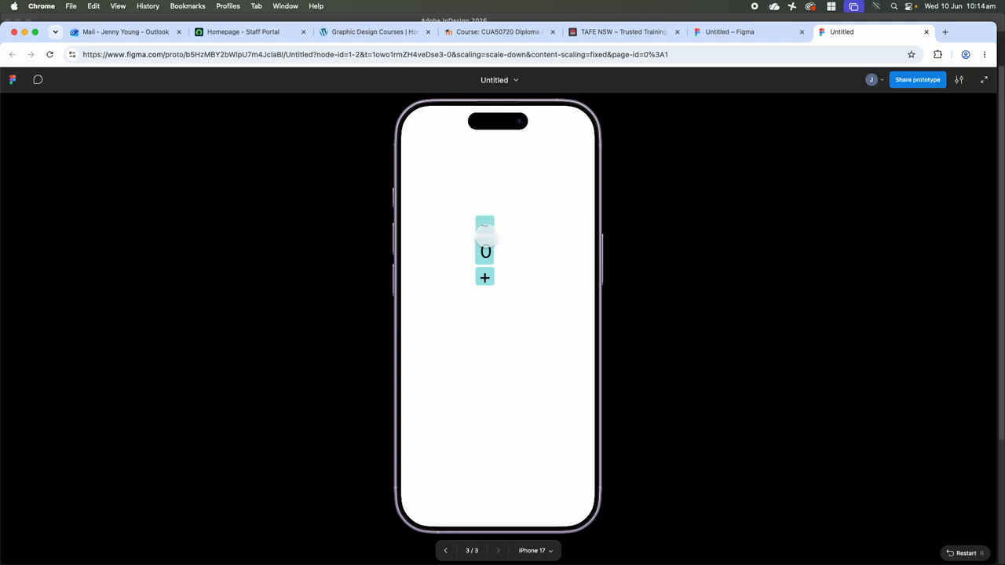
pyautogui.click(484, 277)
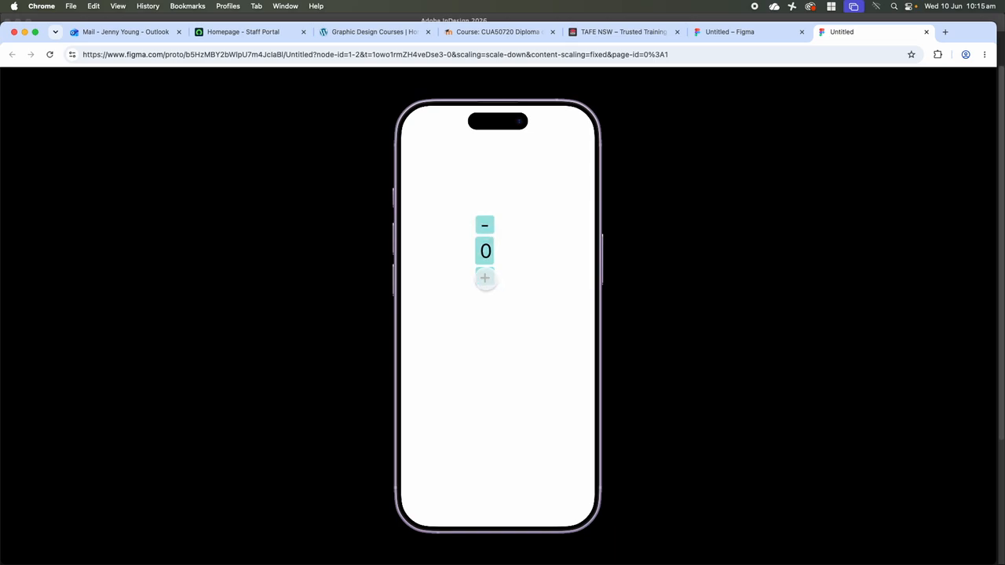
pyautogui.click(485, 278)
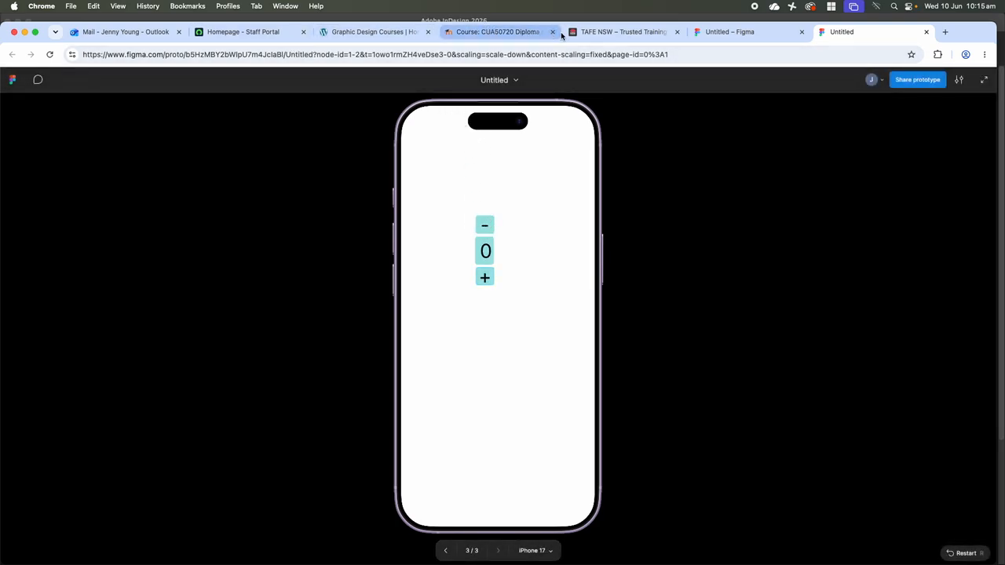
pyautogui.click(727, 31)
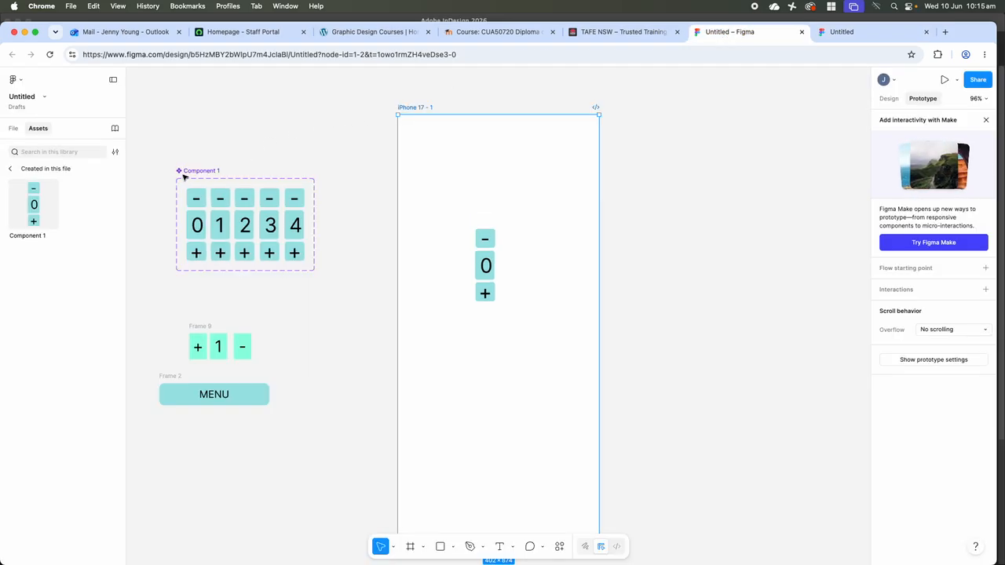
# - Move the 1, plus and minus frames out of Frame 9 to empty canvas, stacked as minus, 1, plus with 12 spacing
pyautogui.click(217, 349)
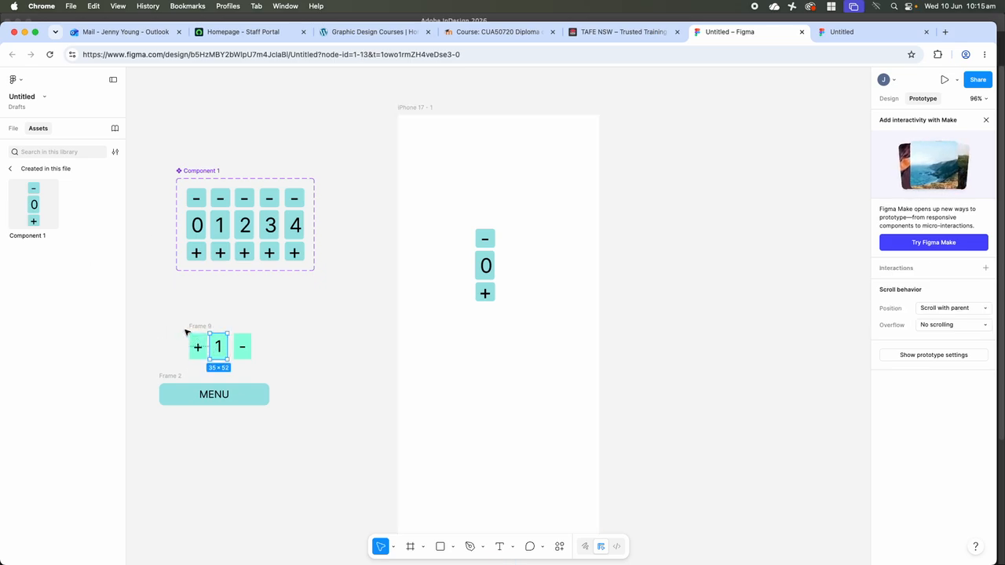
pyautogui.click(187, 332)
pyautogui.moveTo(218, 351); pyautogui.dragTo(726, 244)
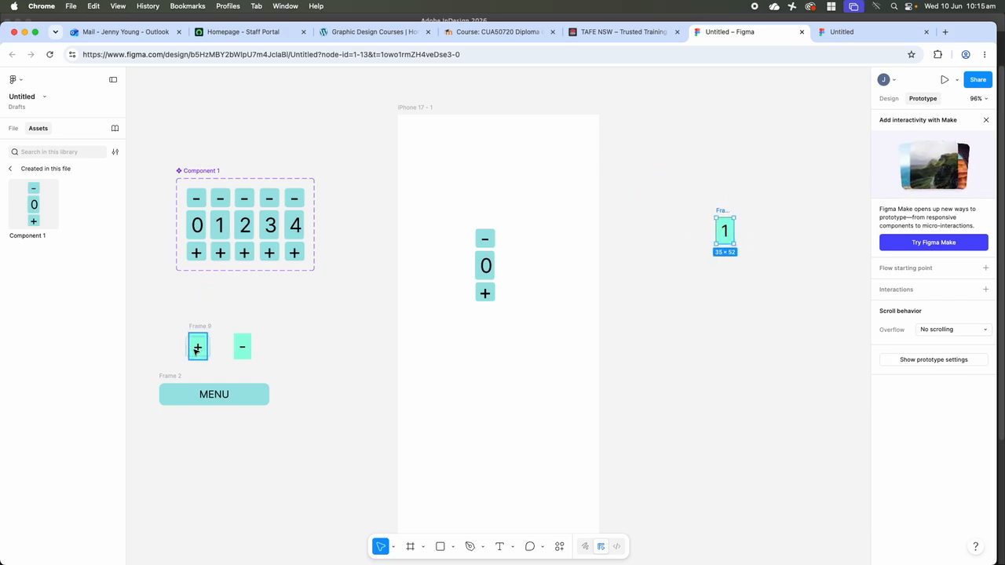
pyautogui.moveTo(197, 349); pyautogui.dragTo(723, 264)
pyautogui.moveTo(243, 350); pyautogui.dragTo(725, 198)
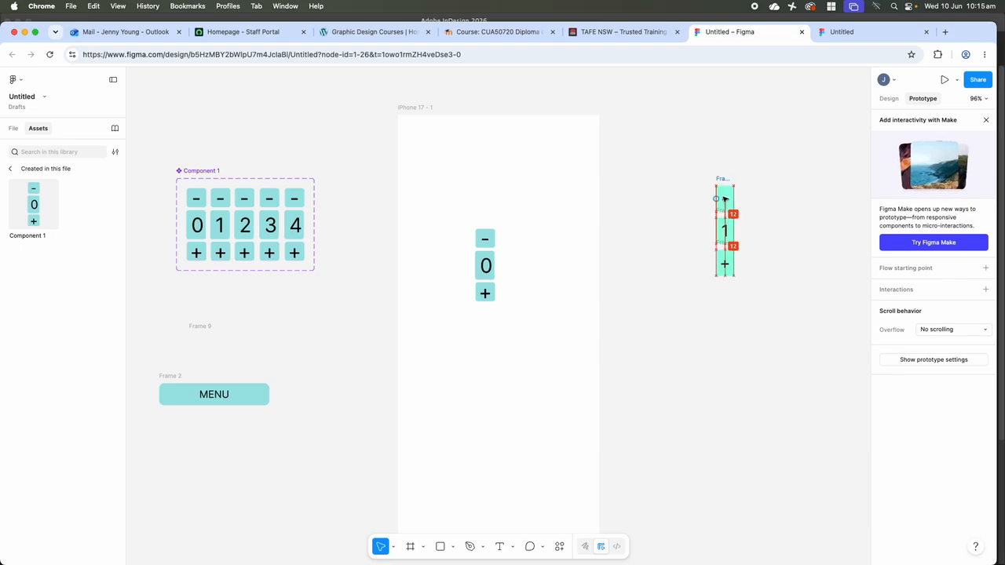
pyautogui.click(684, 274)
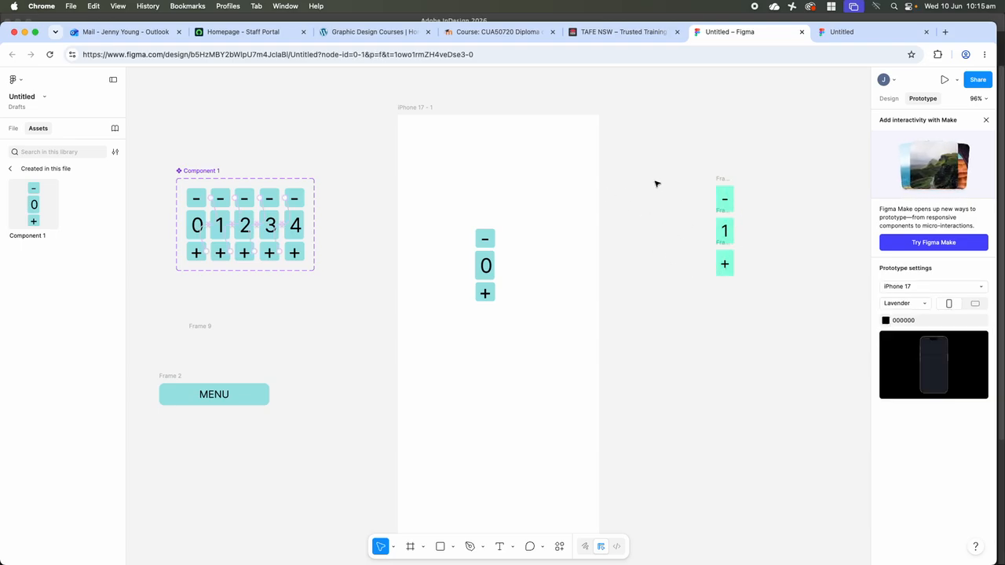
pyautogui.click(727, 191)
pyautogui.click(701, 175)
pyautogui.moveTo(710, 190); pyautogui.dragTo(730, 278)
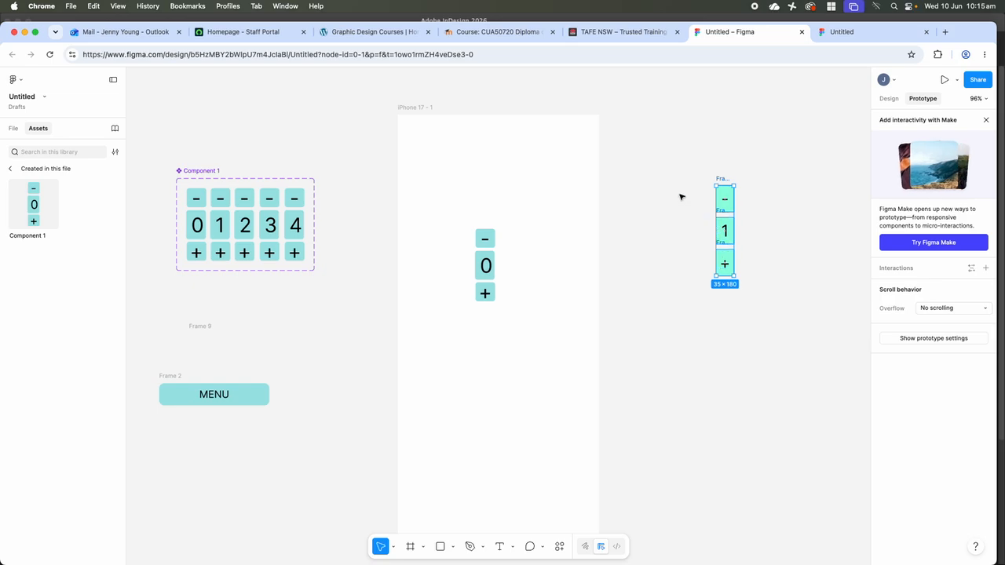
pyautogui.click(681, 196)
pyautogui.moveTo(698, 164); pyautogui.dragTo(751, 303)
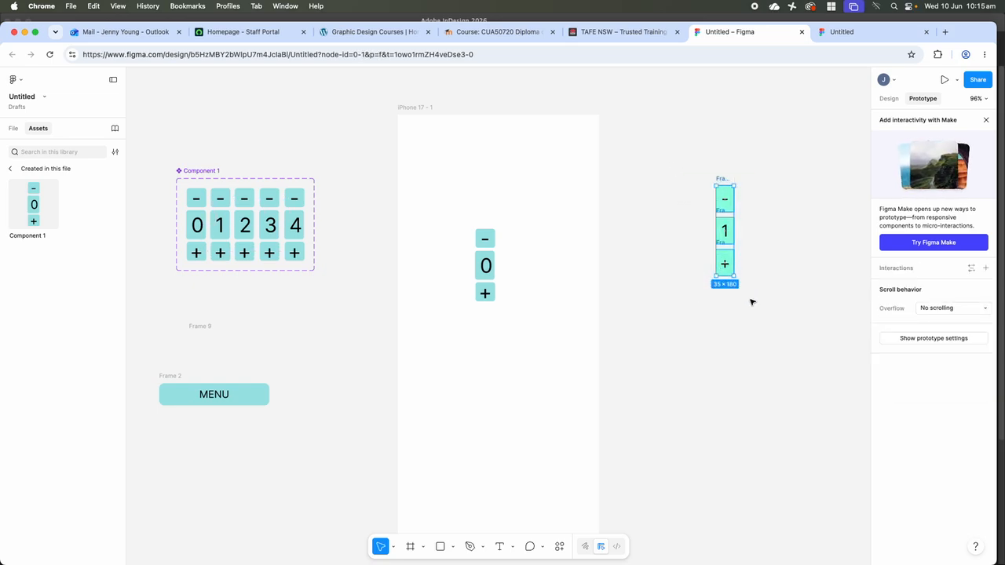
pyautogui.moveTo(694, 164); pyautogui.dragTo(744, 298)
pyautogui.rightClick(700, 179)
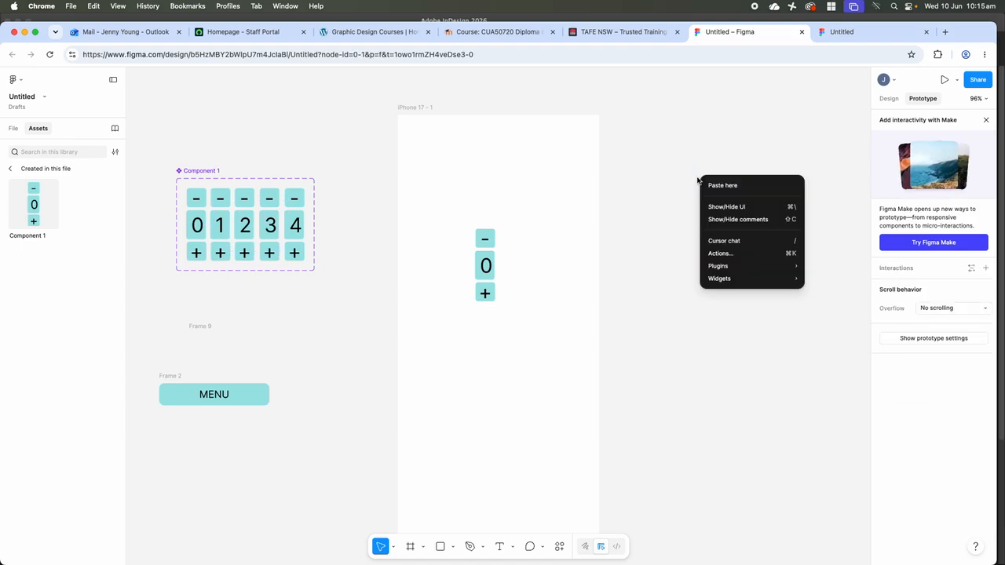
pyautogui.click(719, 184)
pyautogui.click(697, 181)
# - Wrap the stacked green minus, 1 and plus frames in one frame with Frame selection
pyautogui.moveTo(695, 161); pyautogui.dragTo(775, 322)
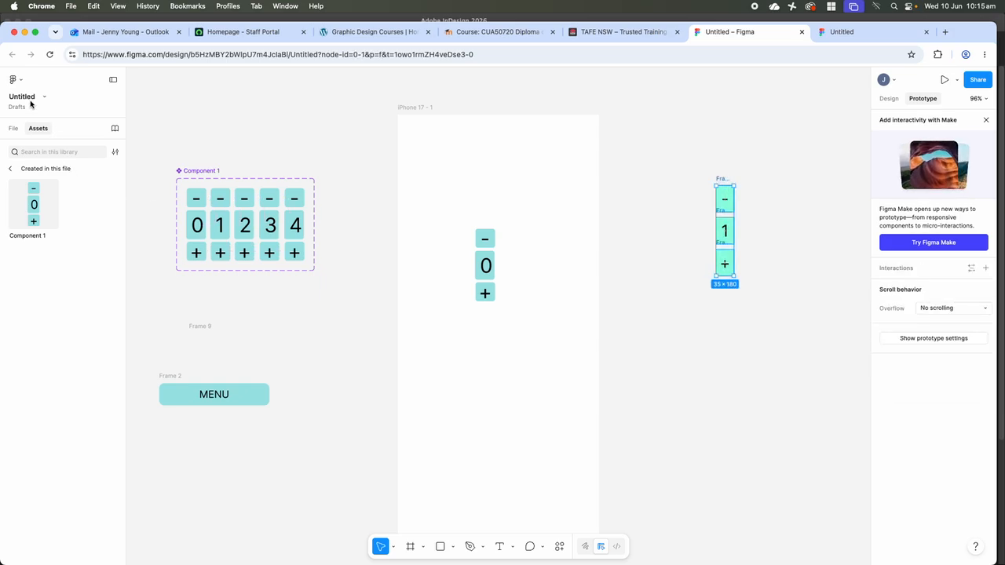
pyautogui.click(14, 79)
pyautogui.moveTo(18, 178)
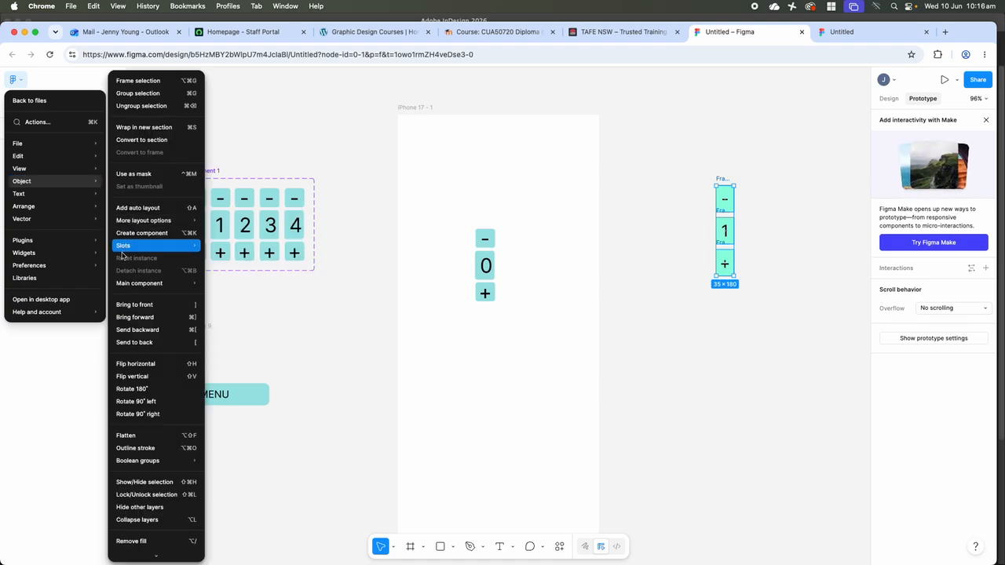
pyautogui.click(151, 83)
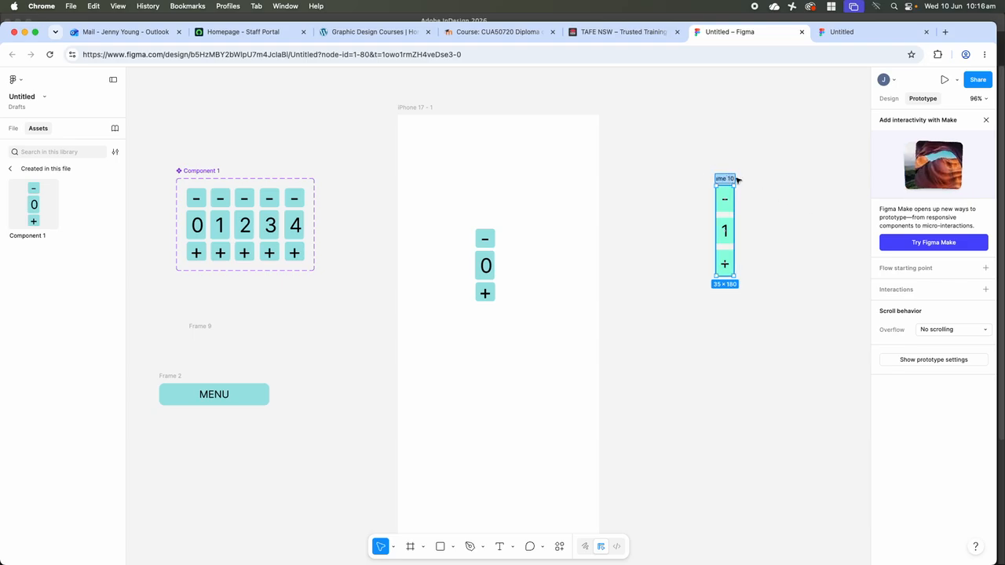
# - Duplicate the green counter frame sideways to make a row of five counters spaced 12 apart
pyautogui.click(699, 170)
pyautogui.moveTo(695, 154); pyautogui.dragTo(744, 304)
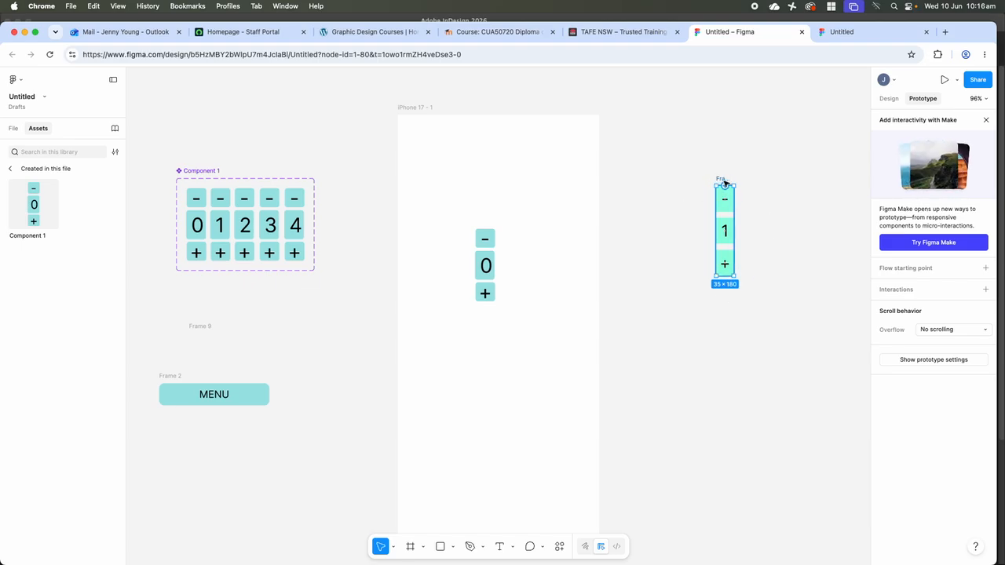
pyautogui.moveTo(723, 182); pyautogui.dragTo(791, 181)
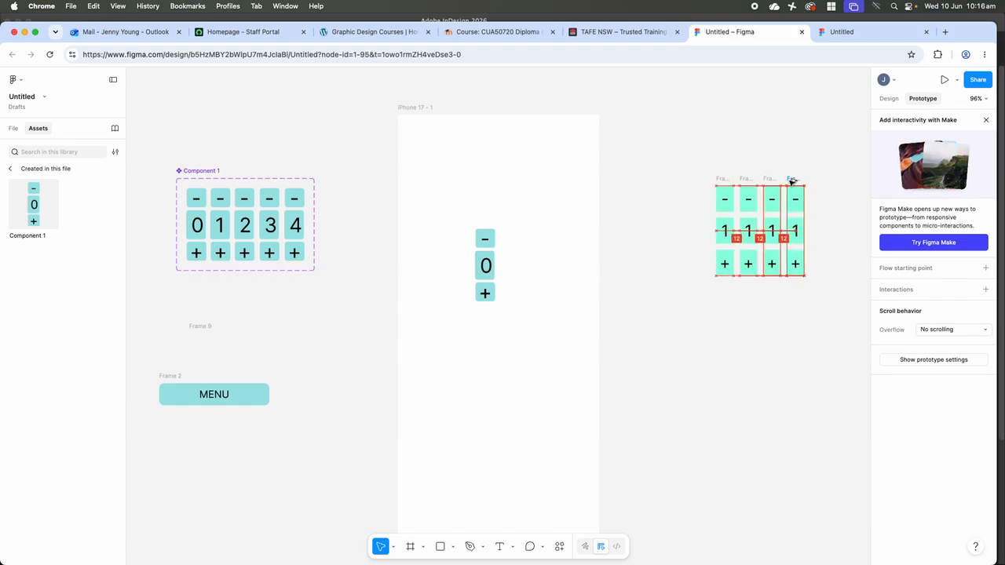
pyautogui.press('super+z')
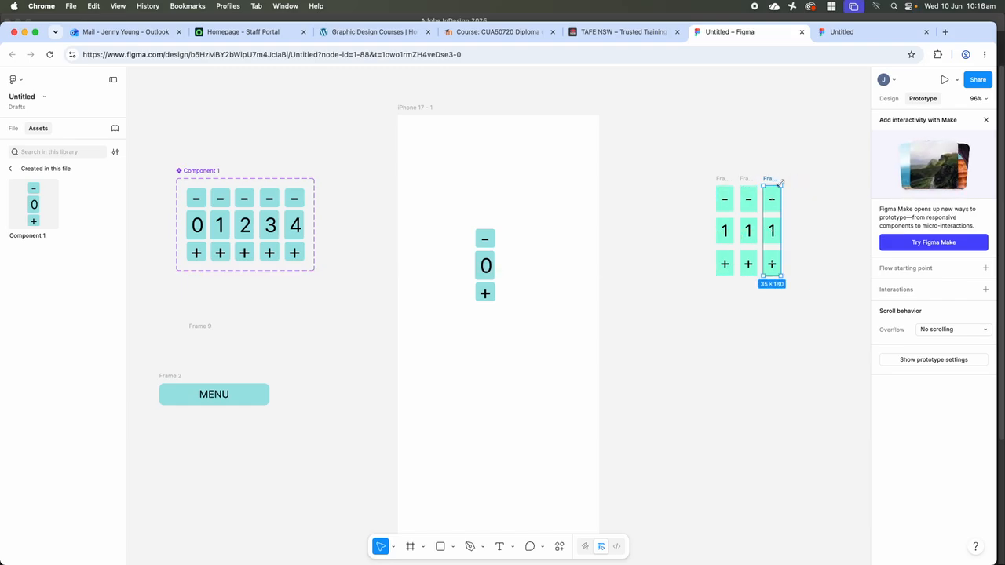
pyautogui.press('ctrl')
pyautogui.press('ctrl')
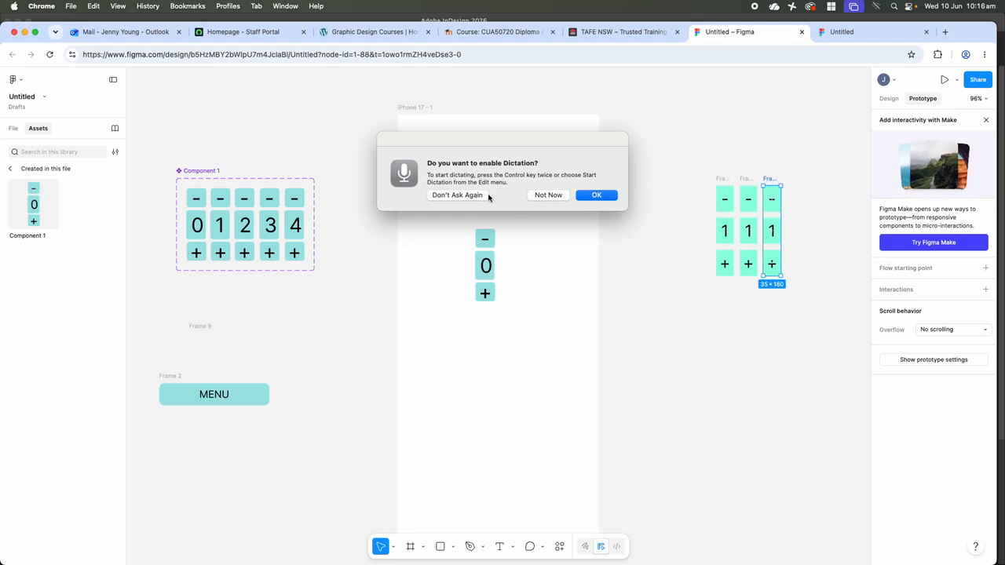
pyautogui.click(549, 194)
pyautogui.moveTo(769, 182); pyautogui.dragTo(817, 183)
# - Change the numbers in the second to fifth green counter frames to 2, 3, 4 and 5
pyautogui.click(747, 229)
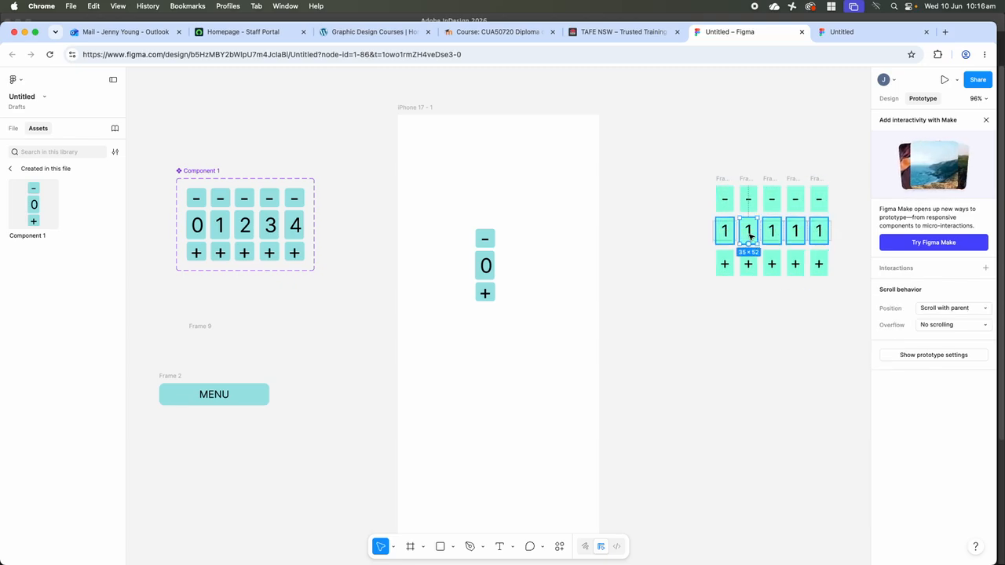
pyautogui.doubleClick(750, 231)
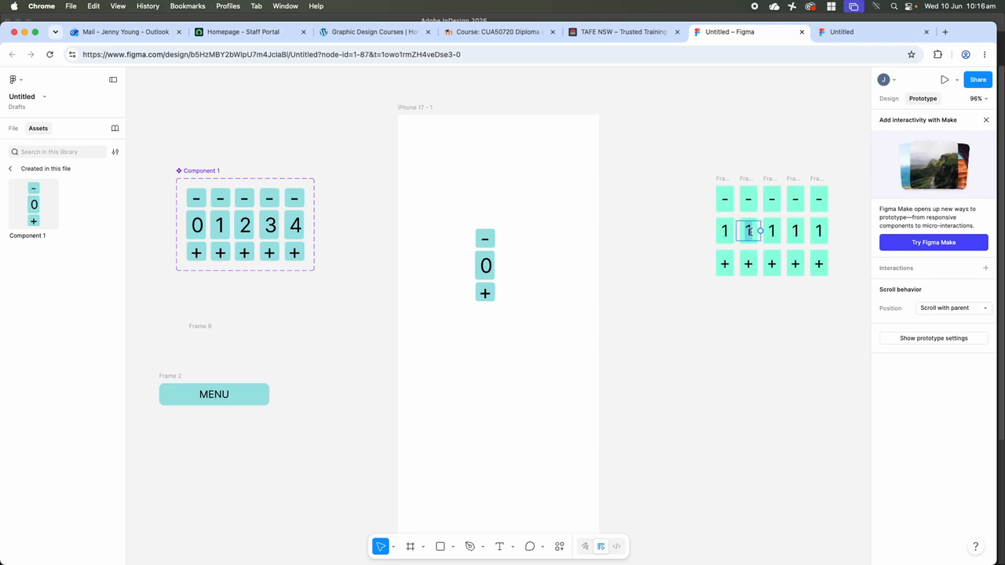
pyautogui.write('2')
pyautogui.doubleClick(772, 230)
pyautogui.write('3')
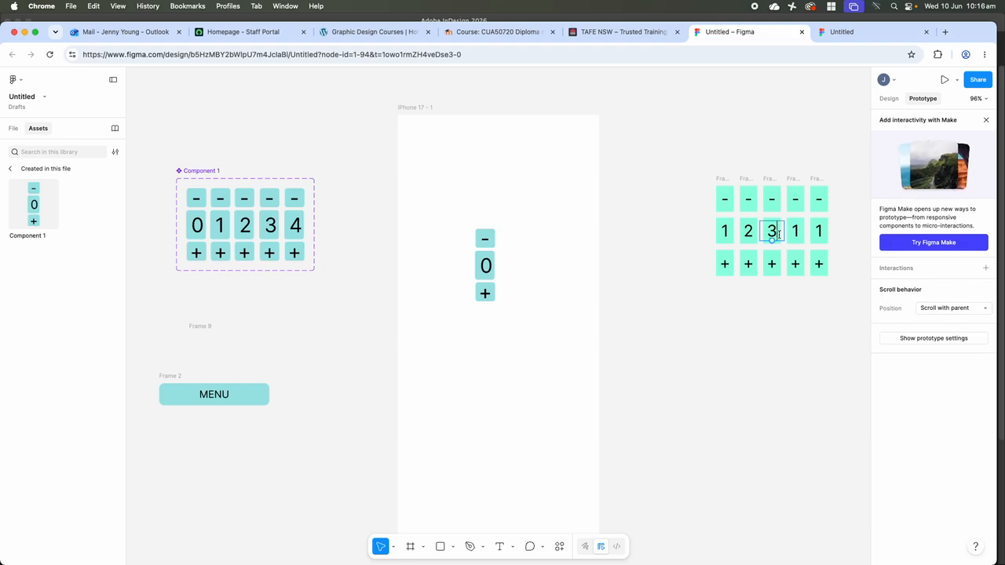
pyautogui.doubleClick(795, 231)
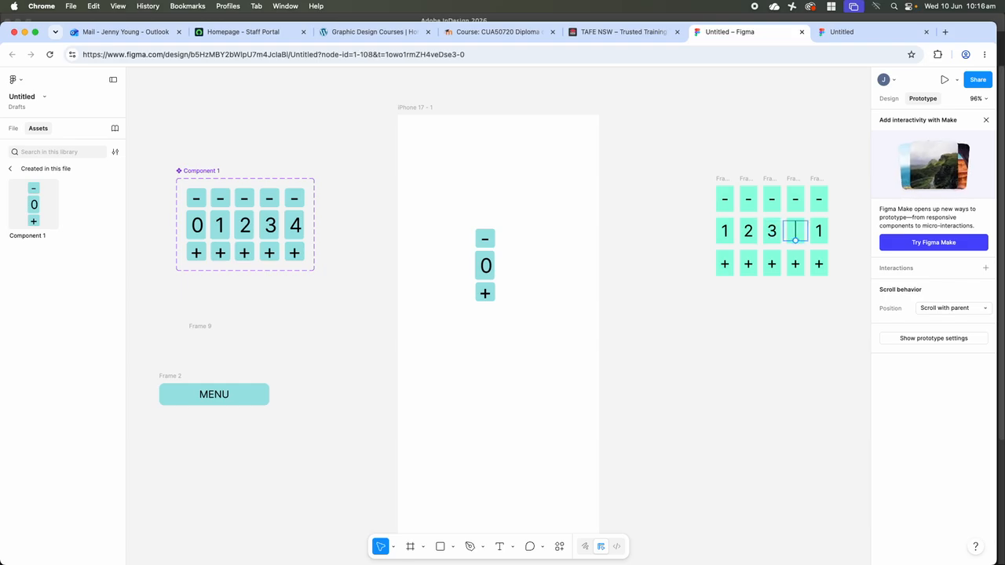
pyautogui.write('4')
pyautogui.doubleClick(817, 230)
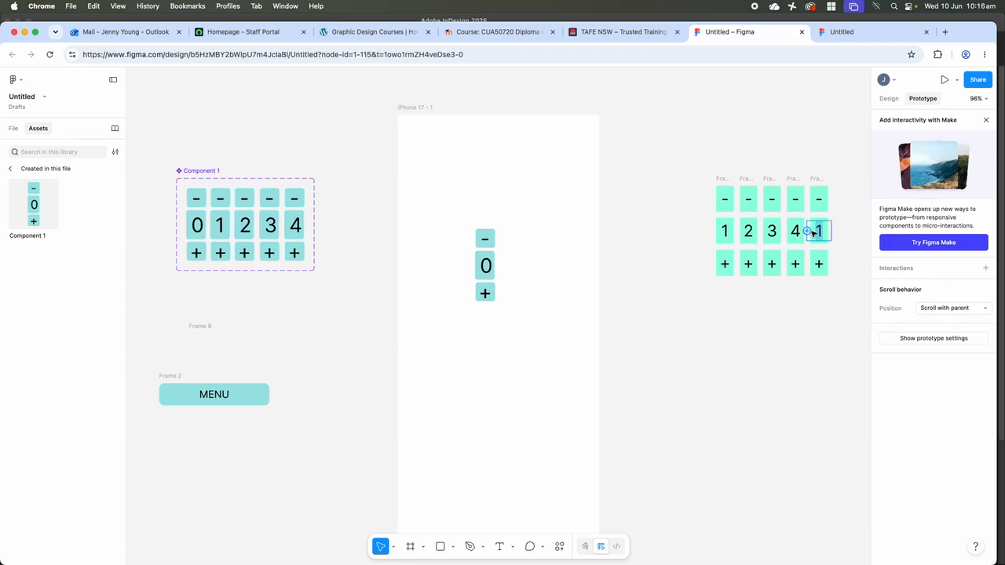
pyautogui.write('5')
pyautogui.press('Escape')
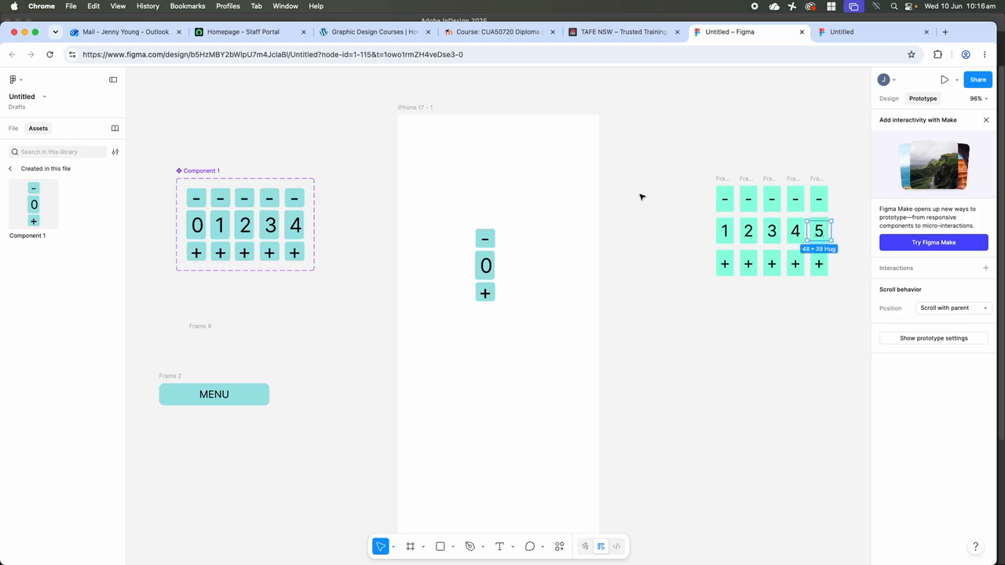
pyautogui.click(647, 167)
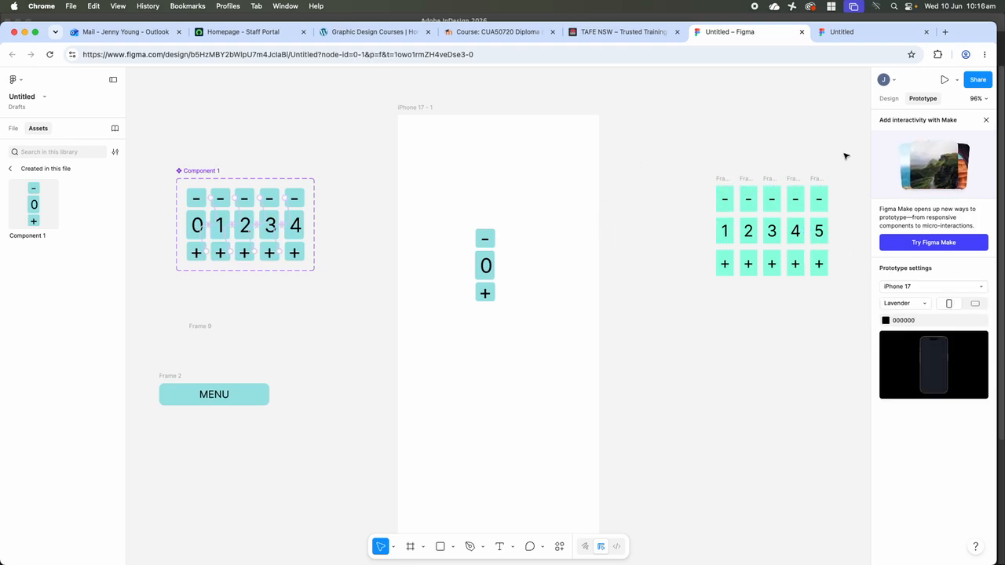
# - Select the five green counter frames 1 to 5 one after another to check that each is a separate frame
pyautogui.click(724, 180)
pyautogui.click(746, 179)
pyautogui.click(770, 179)
pyautogui.click(793, 181)
pyautogui.click(814, 183)
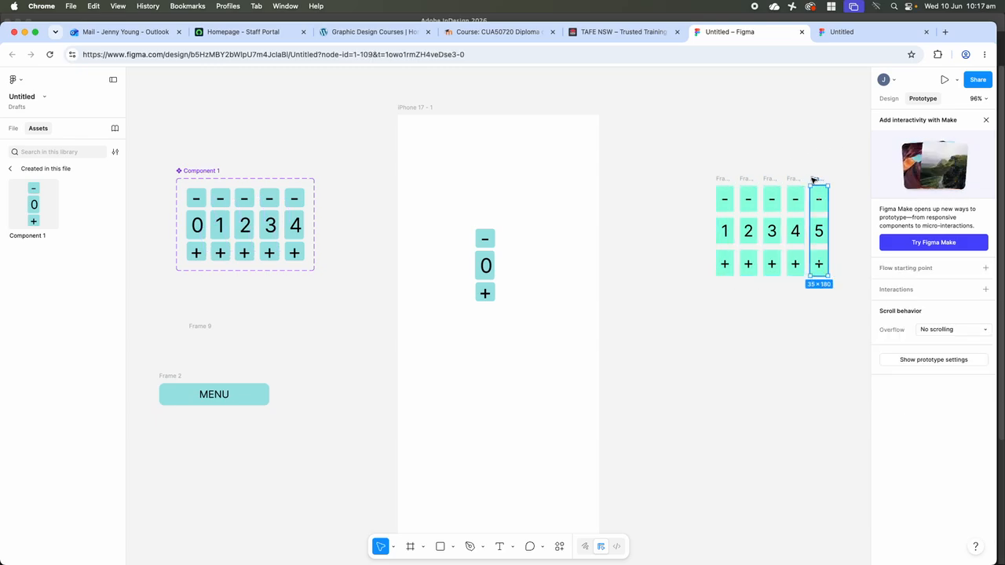
# - Create a component set from the five green counter frames 1 to 5 and move it closer to the iPhone 17 screen
pyautogui.click(670, 152)
pyautogui.moveTo(663, 142); pyautogui.dragTo(848, 291)
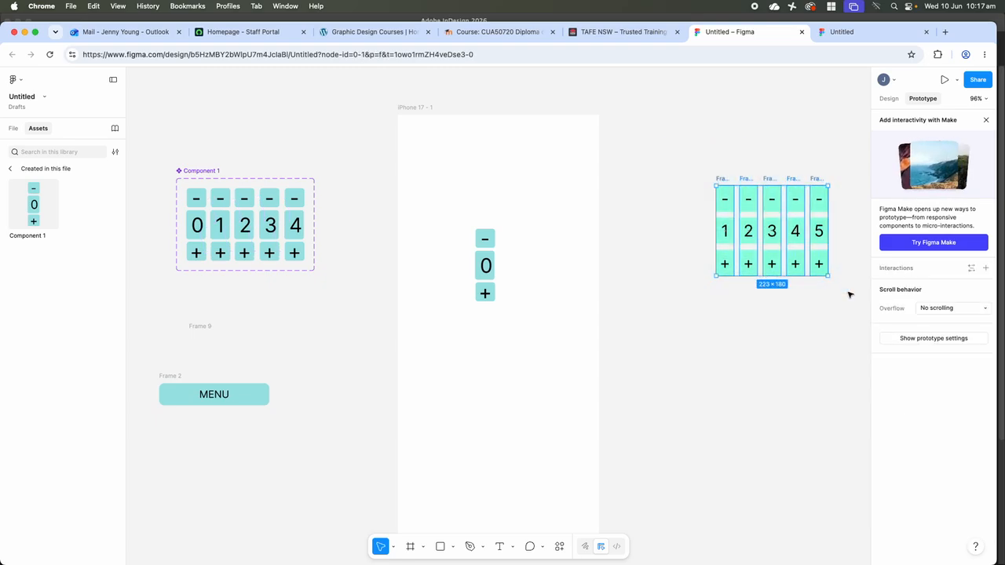
pyautogui.rightClick(690, 175)
pyautogui.click(683, 175)
pyautogui.moveTo(669, 156); pyautogui.dragTo(846, 305)
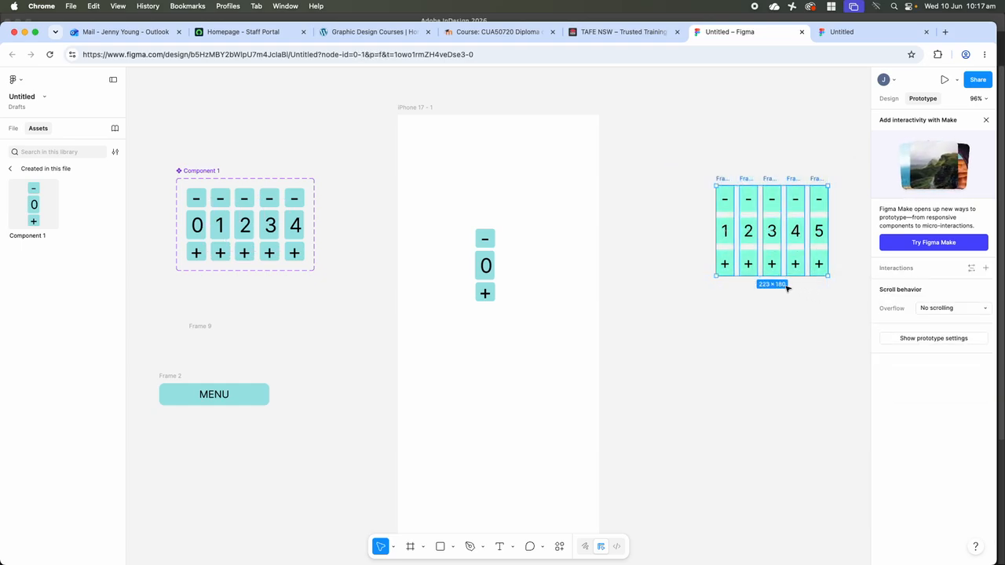
pyautogui.click(883, 99)
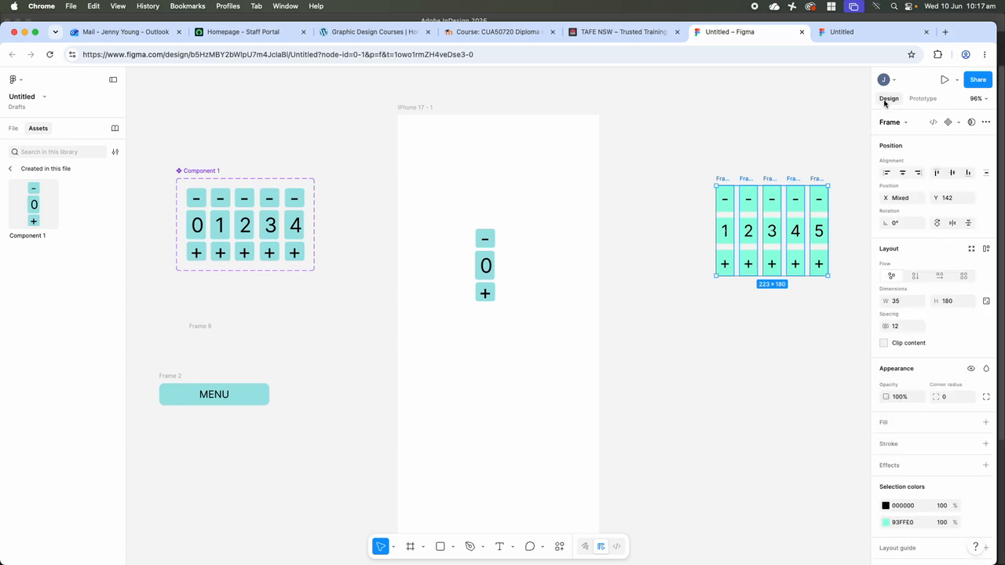
pyautogui.click(958, 124)
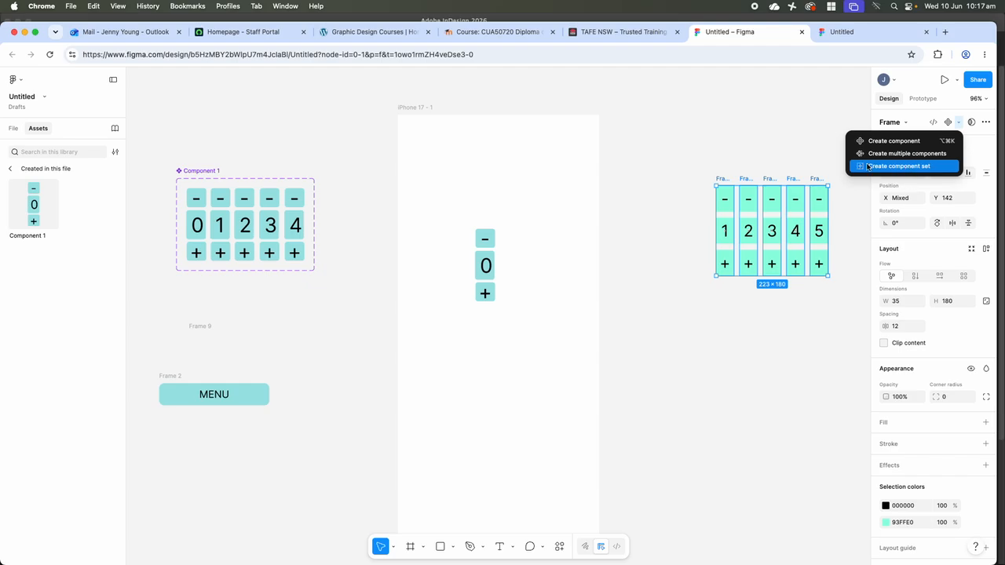
pyautogui.click(686, 162)
pyautogui.moveTo(672, 147); pyautogui.dragTo(837, 306)
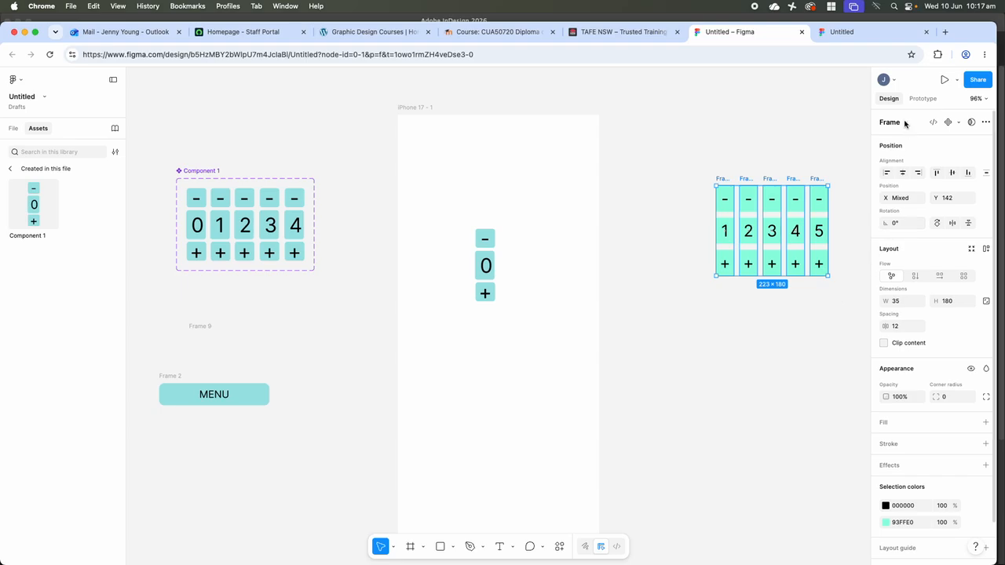
pyautogui.click(958, 122)
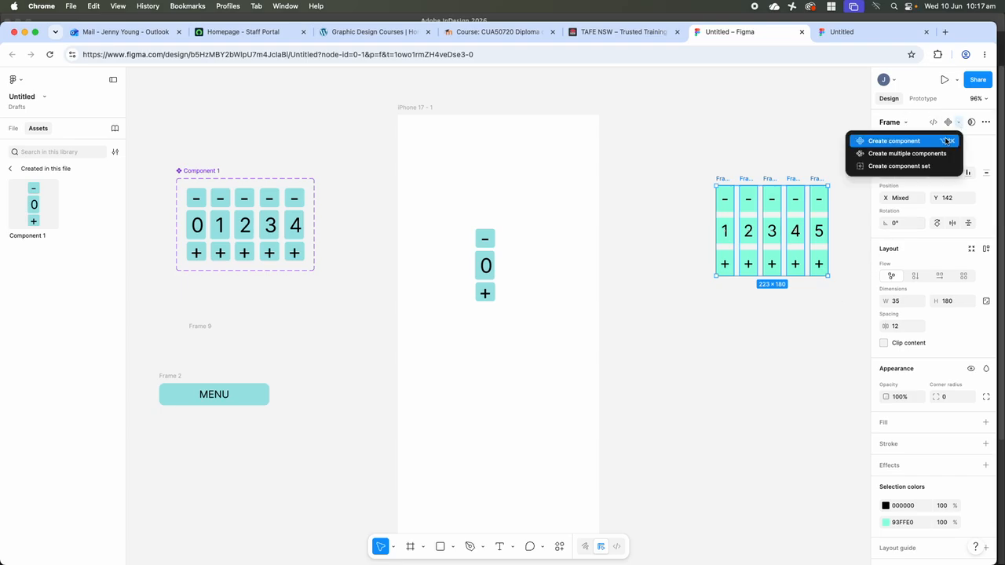
pyautogui.click(912, 168)
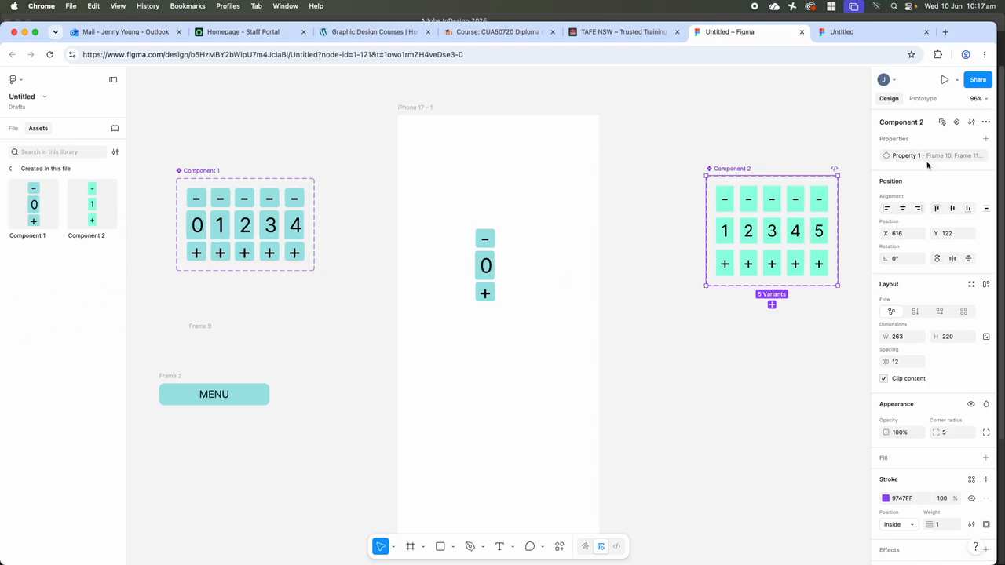
pyautogui.moveTo(730, 171); pyautogui.dragTo(681, 161)
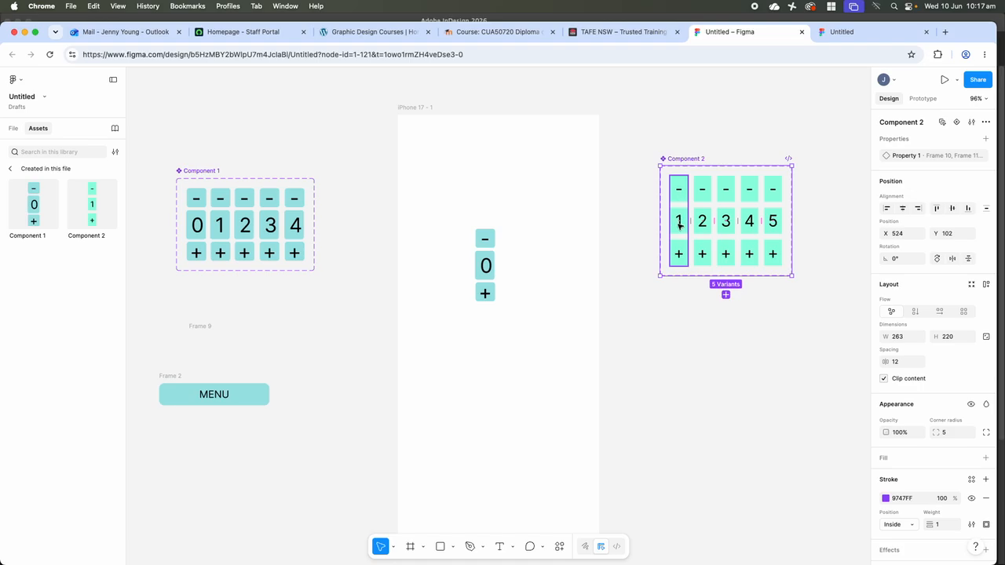
# - In prototype mode, link the plus frame of green variant 1 to variant 2 as an on-tap change
pyautogui.click(927, 99)
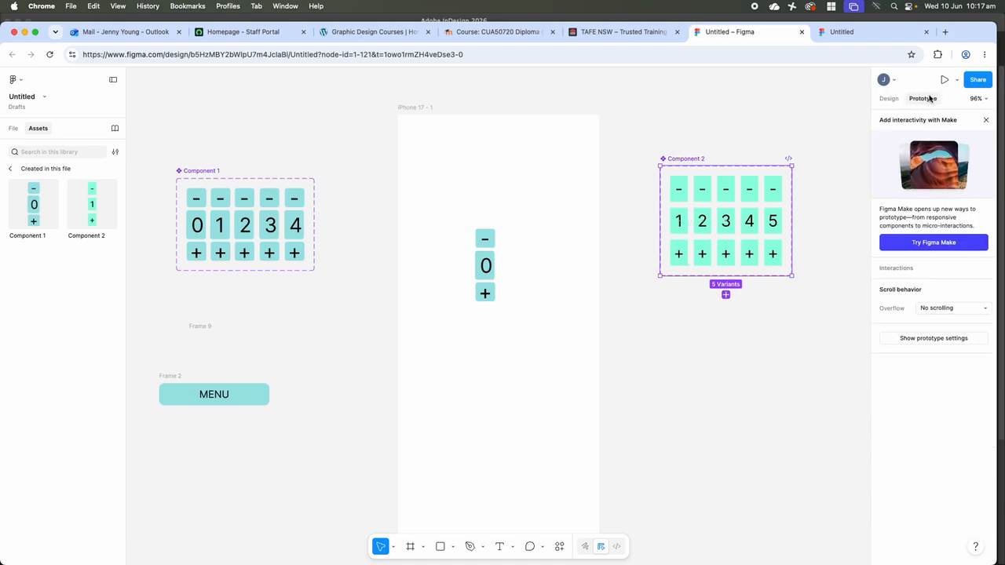
pyautogui.click(683, 196)
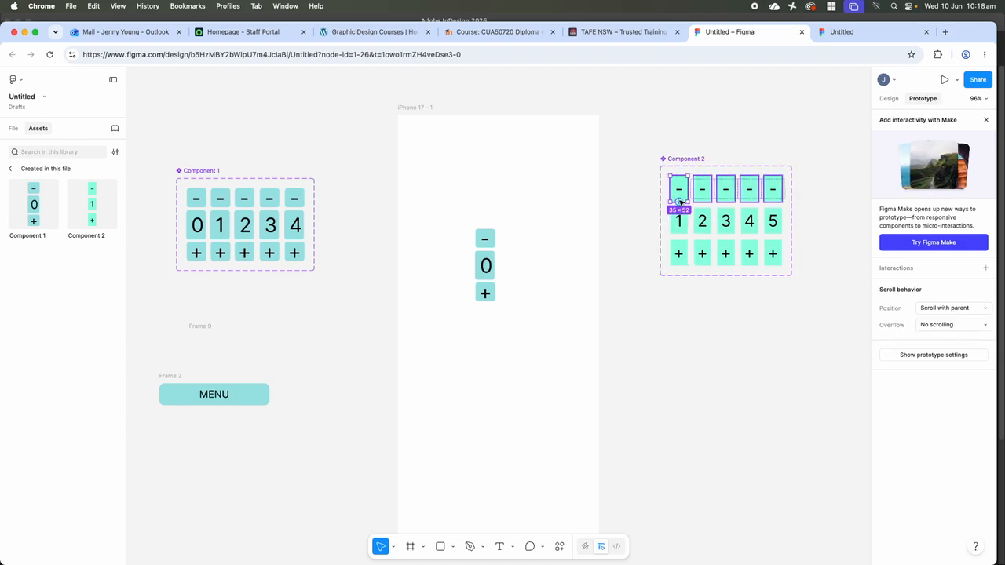
pyautogui.click(681, 223)
pyautogui.click(624, 218)
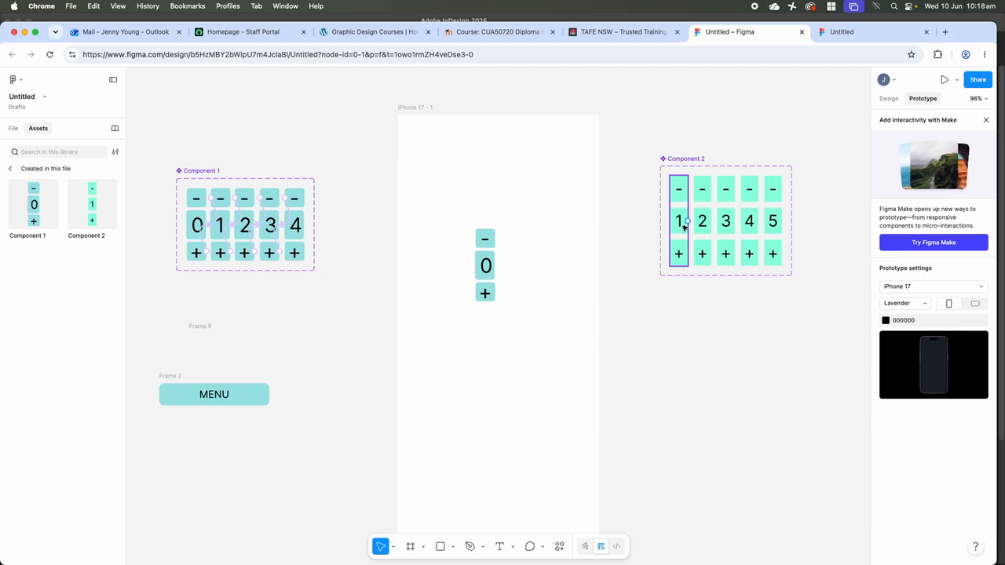
pyautogui.click(680, 255)
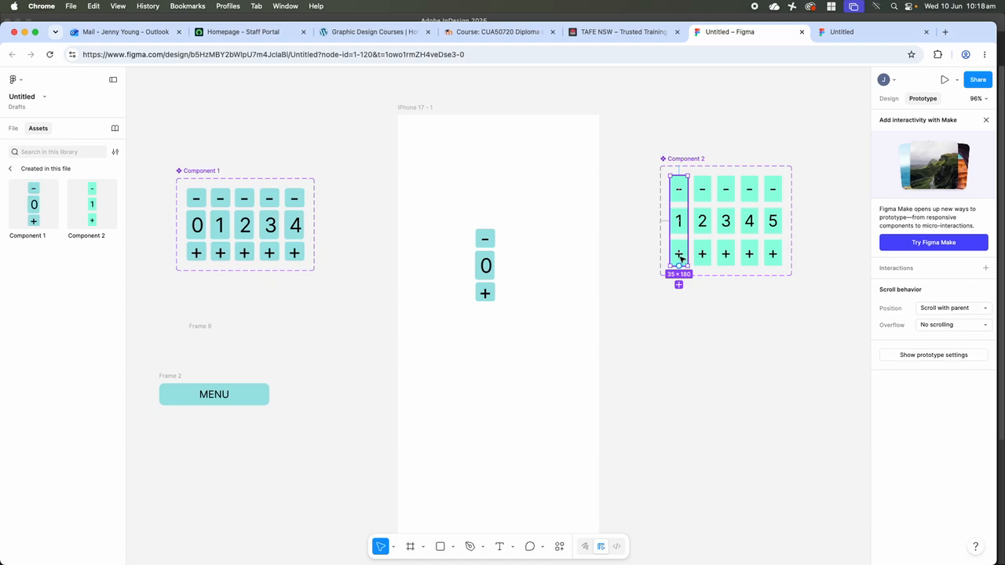
pyautogui.doubleClick(680, 256)
pyautogui.doubleClick(679, 258)
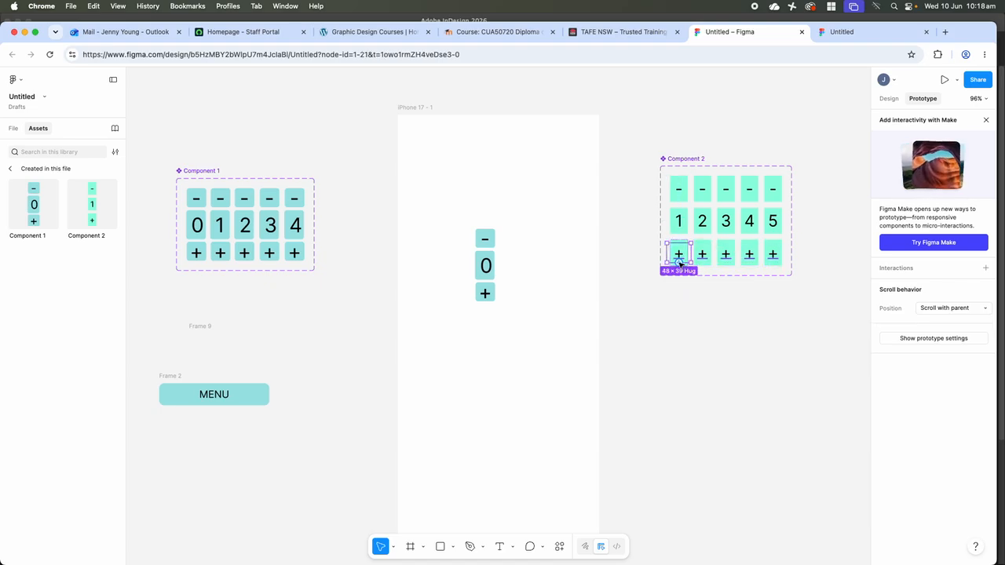
pyautogui.click(646, 246)
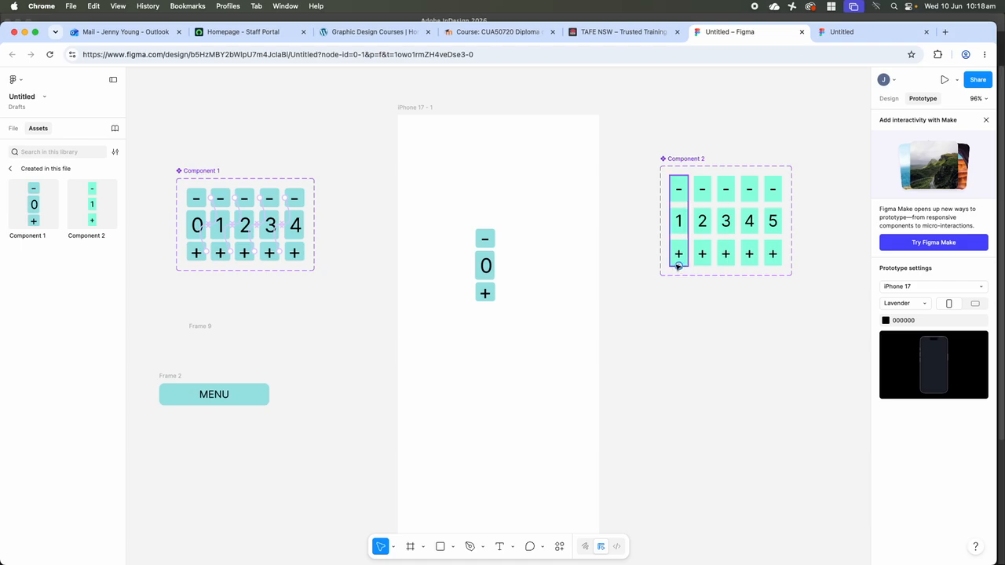
pyautogui.doubleClick(678, 259)
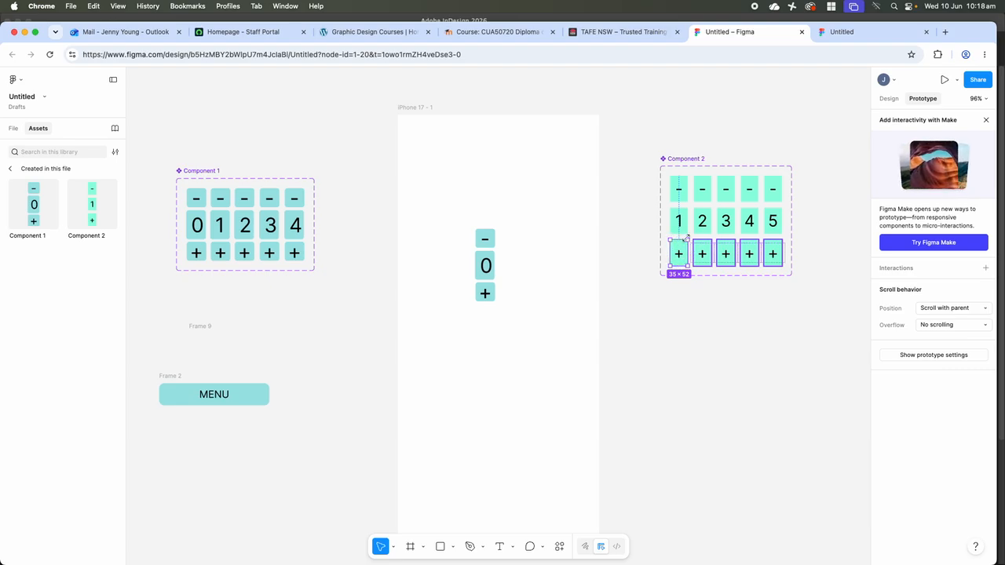
pyautogui.moveTo(690, 254); pyautogui.dragTo(708, 223)
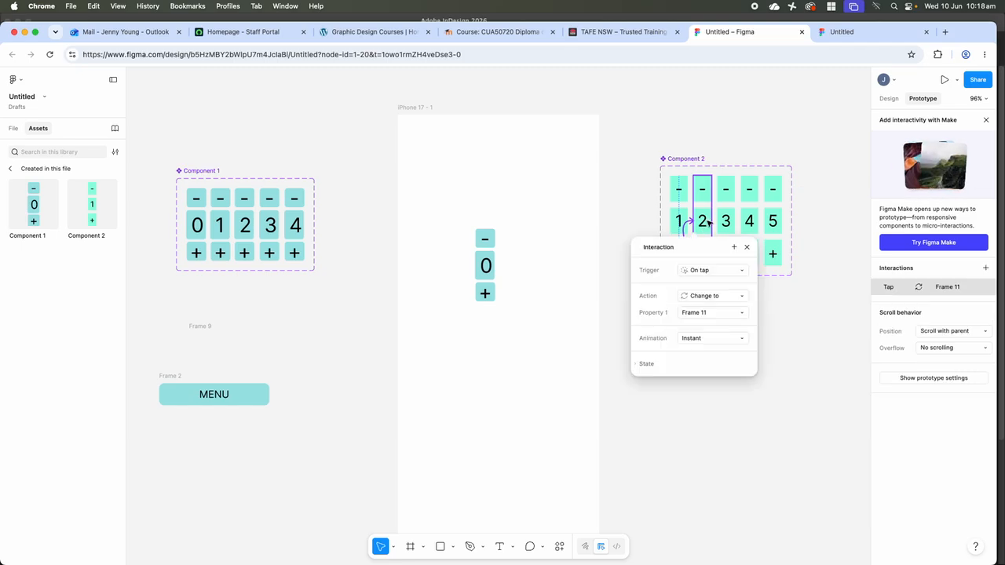
# - Link the minus frame of green variant 2 to variant 1 and its plus frame to variant 3
pyautogui.click(703, 191)
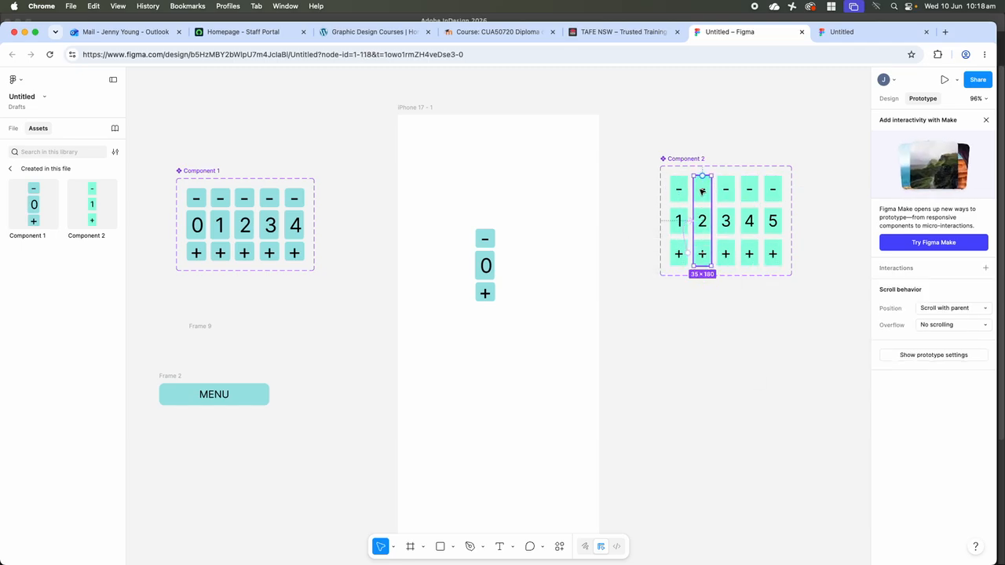
pyautogui.click(701, 191)
pyautogui.moveTo(693, 189); pyautogui.dragTo(682, 223)
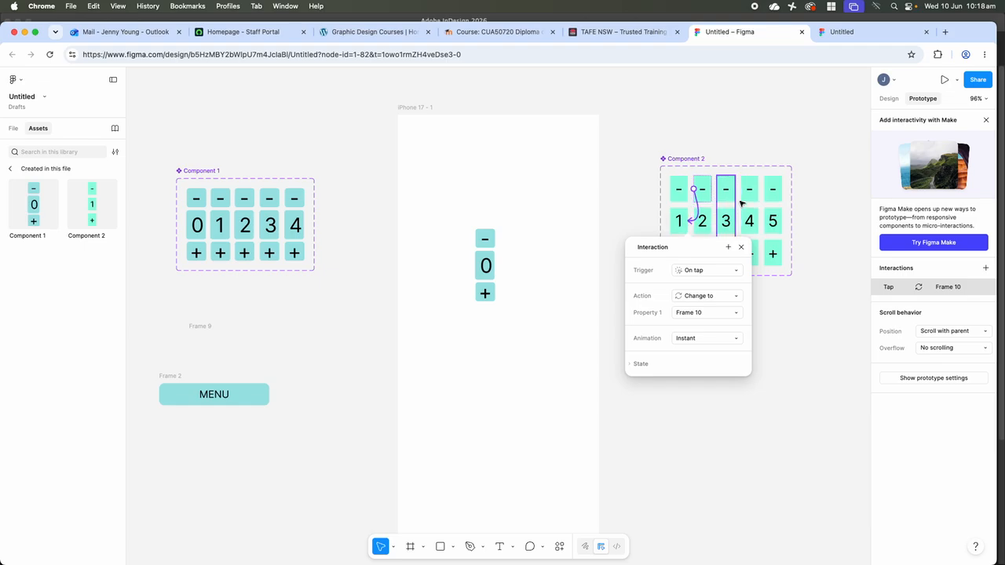
pyautogui.click(720, 150)
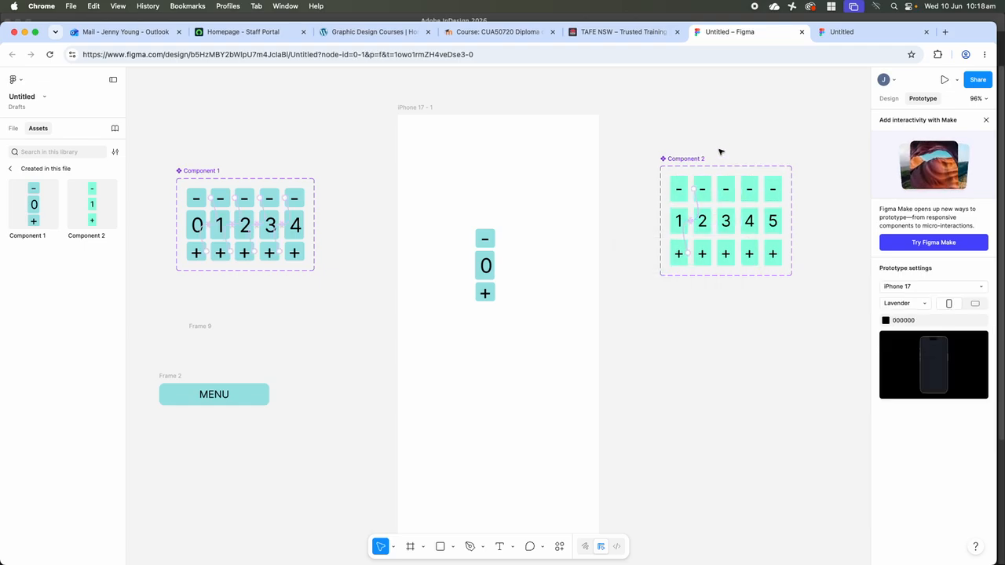
pyautogui.click(703, 255)
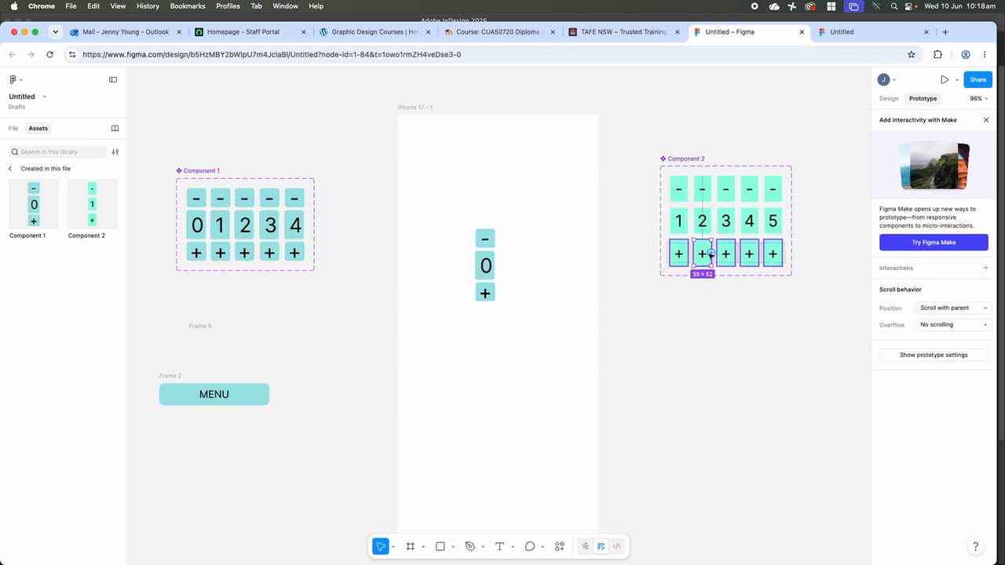
pyautogui.moveTo(711, 255); pyautogui.dragTo(730, 222)
# - Link the minus frame of green variant 3 to variant 2 and its plus frame to variant 4
pyautogui.click(726, 194)
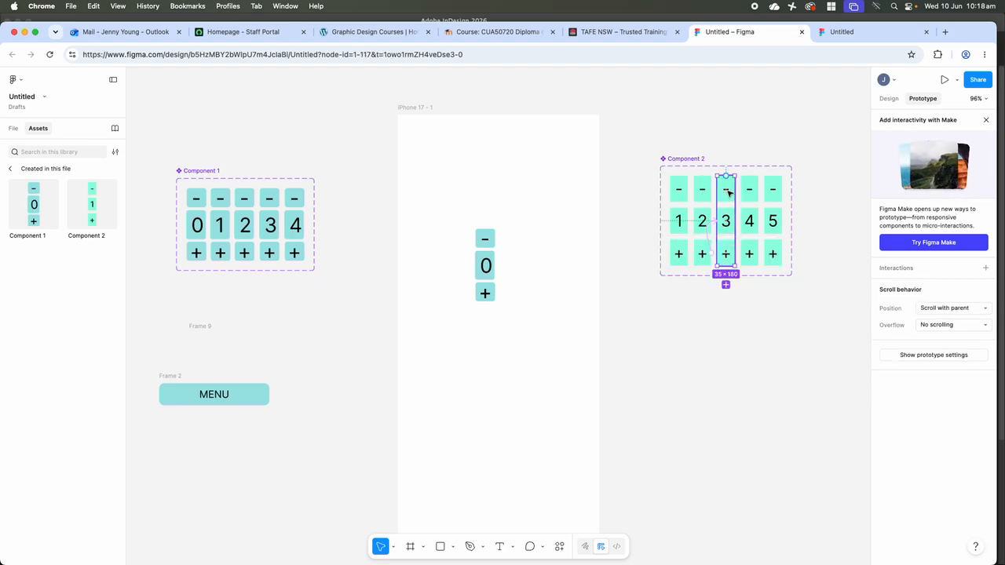
pyautogui.click(729, 192)
pyautogui.moveTo(721, 191); pyautogui.dragTo(703, 222)
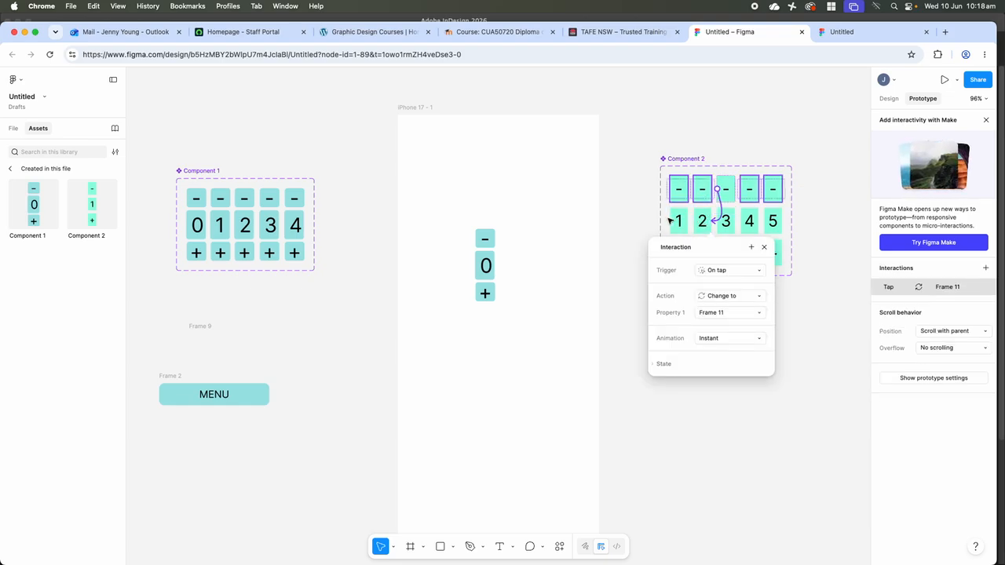
pyautogui.click(633, 211)
pyautogui.click(728, 223)
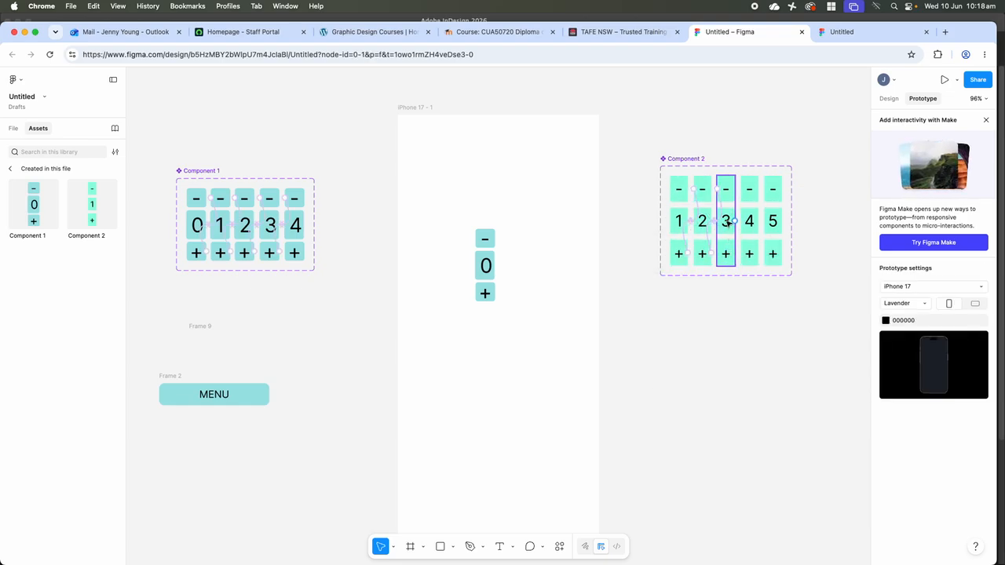
pyautogui.click(730, 259)
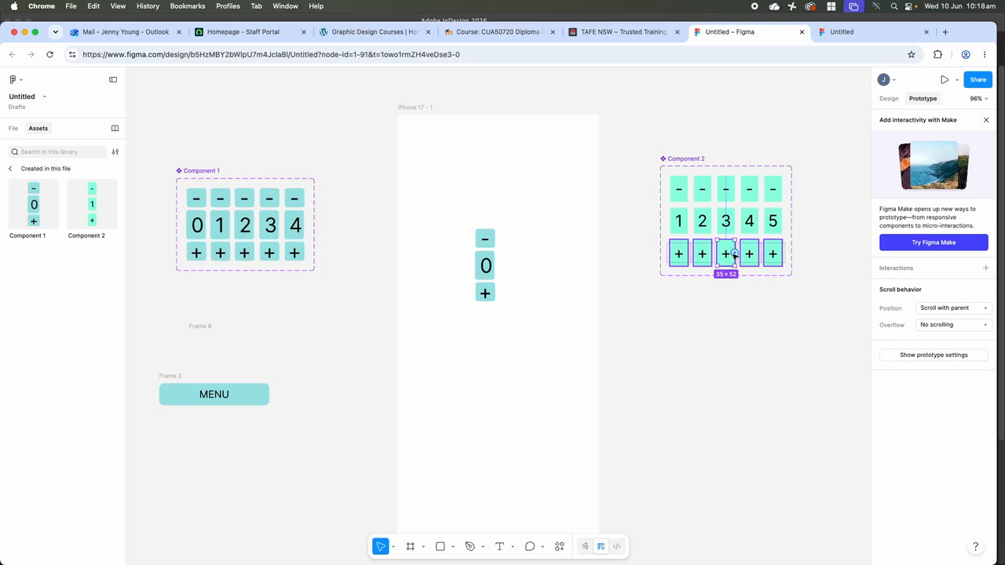
pyautogui.moveTo(736, 253); pyautogui.dragTo(754, 222)
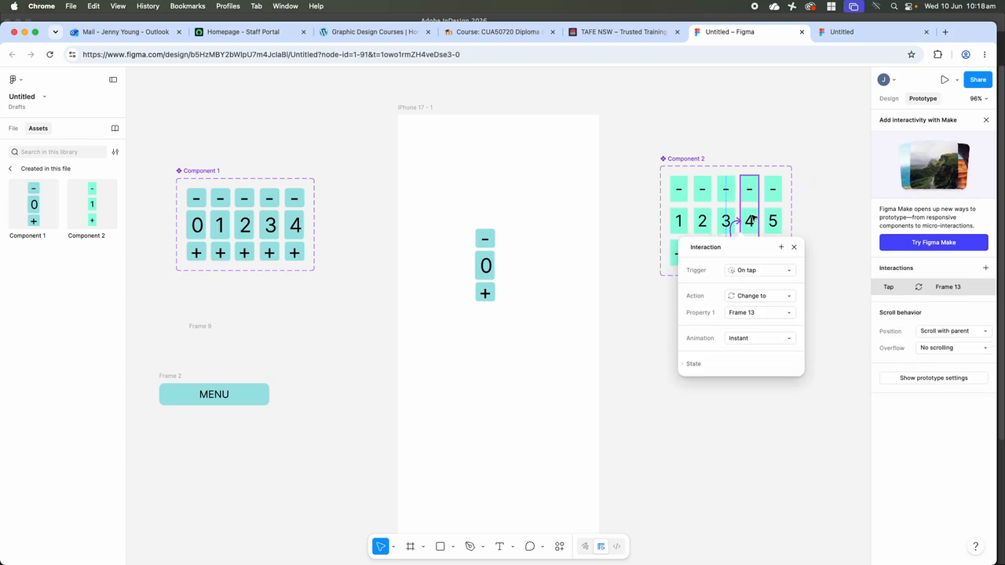
# - Link the minus frame of green variant 4 to variant 3 and add a tap interaction from its number frame to its own 4
pyautogui.click(752, 205)
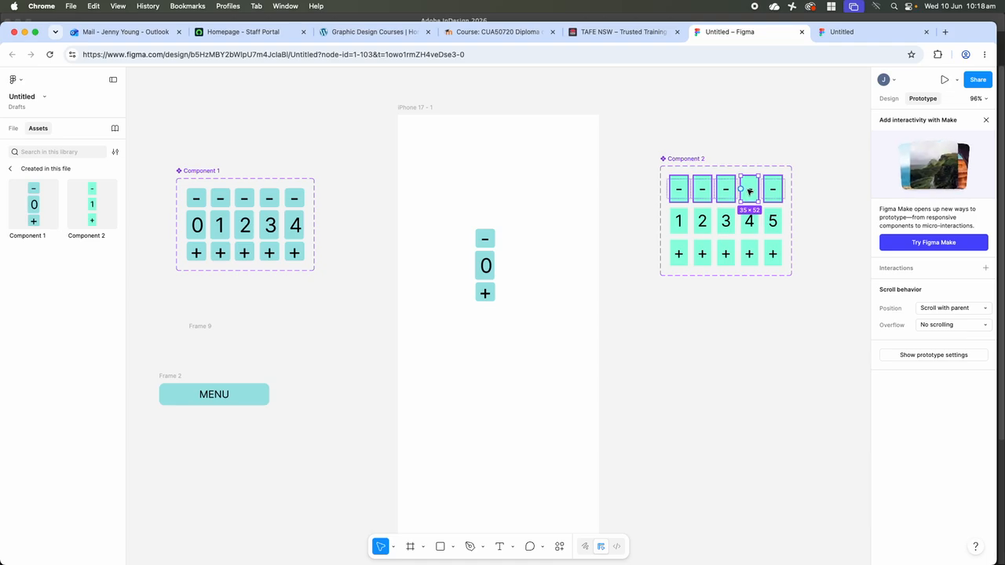
pyautogui.moveTo(743, 189); pyautogui.dragTo(726, 221)
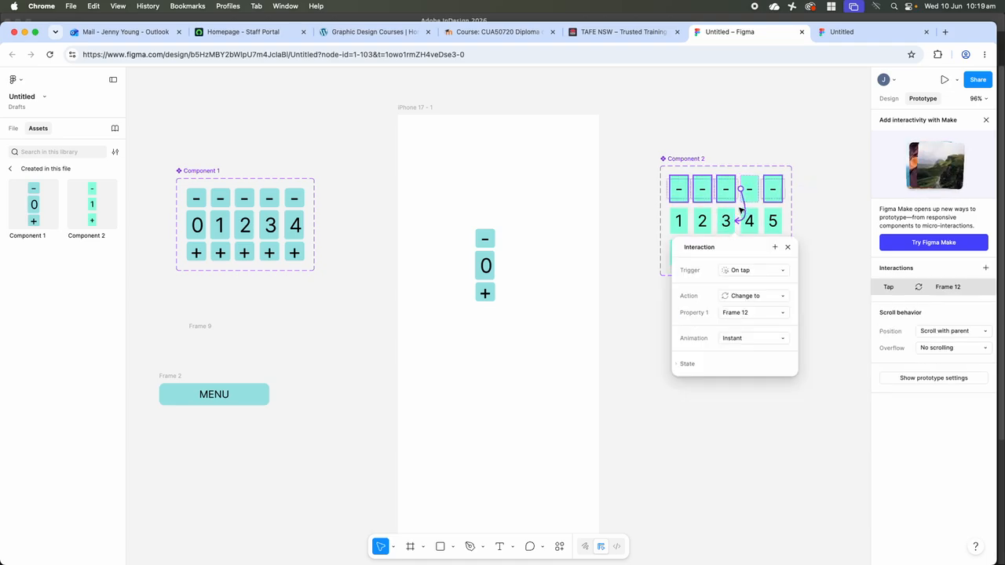
pyautogui.click(748, 224)
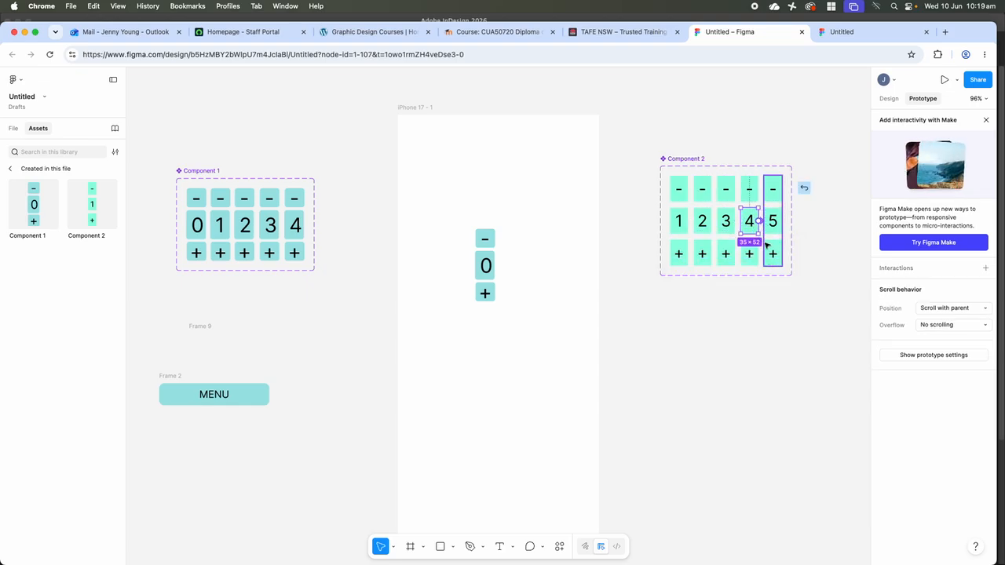
pyautogui.moveTo(757, 221); pyautogui.dragTo(748, 223)
pyautogui.click(749, 221)
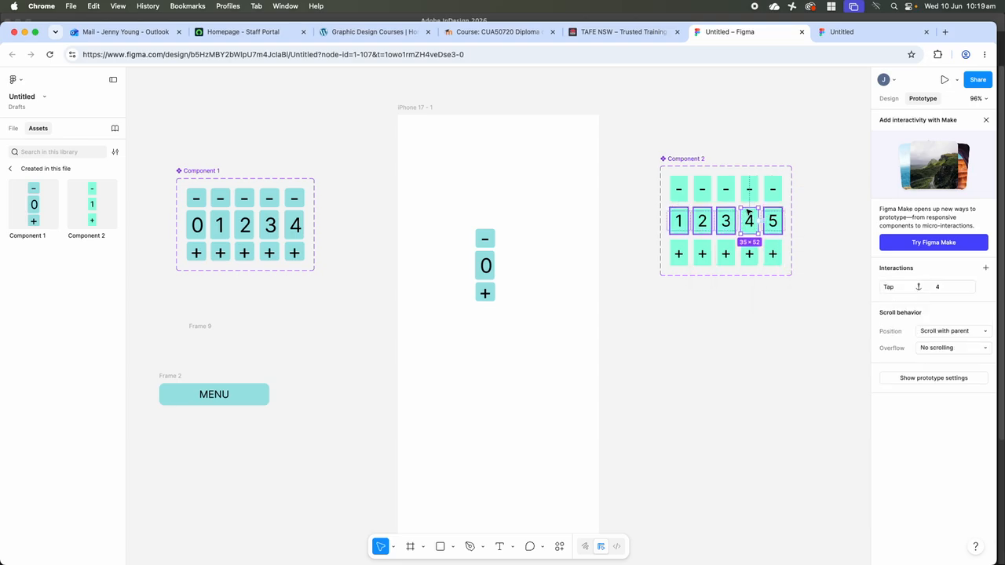
# - Link the plus frame of green variant 4 to variant 5 as an on-tap change
pyautogui.click(750, 256)
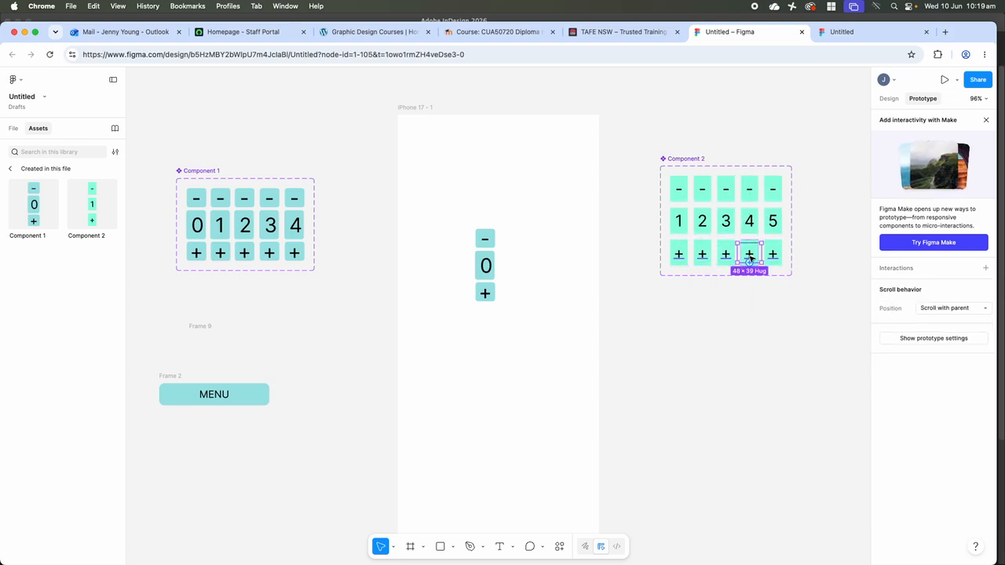
pyautogui.click(728, 284)
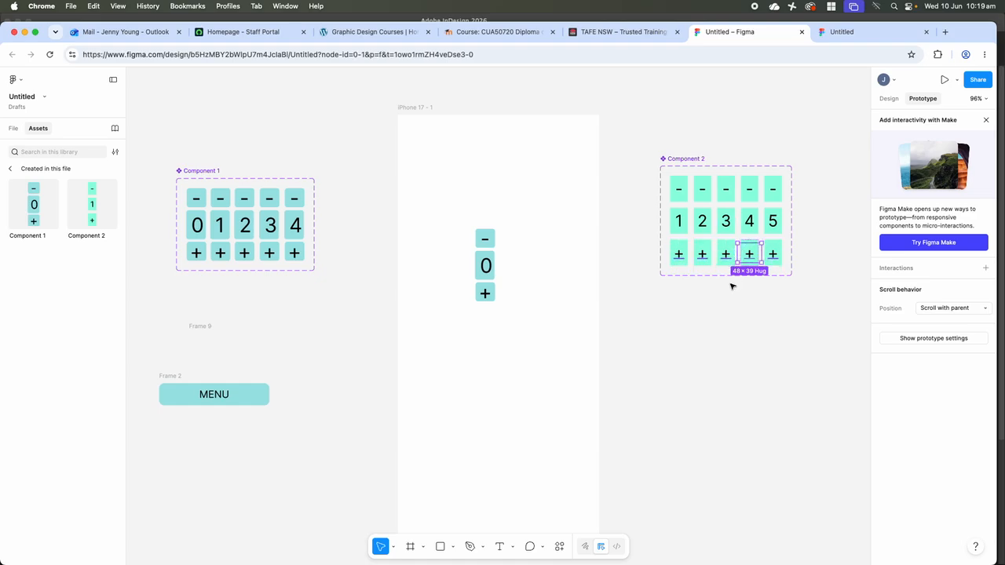
pyautogui.click(747, 262)
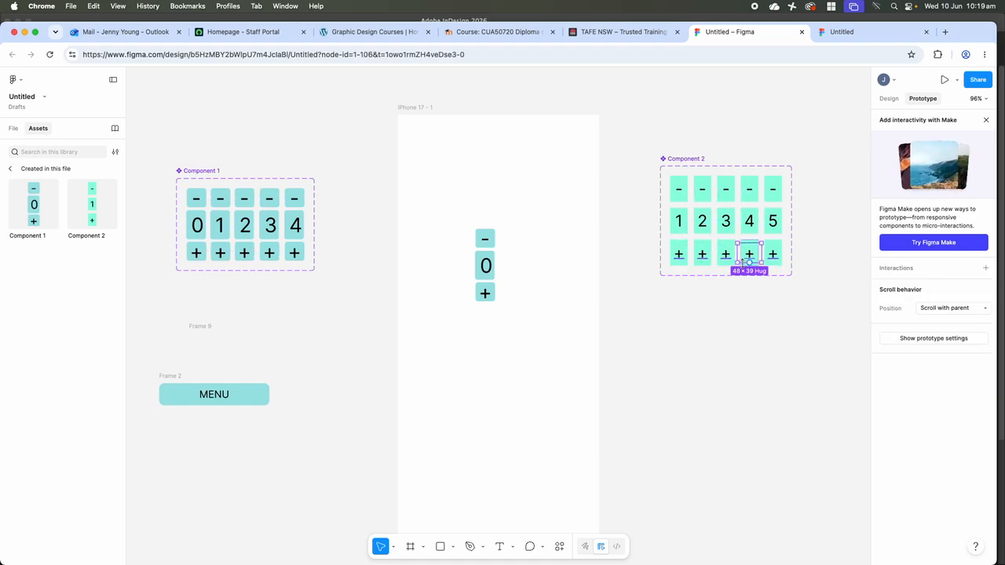
pyautogui.click(742, 271)
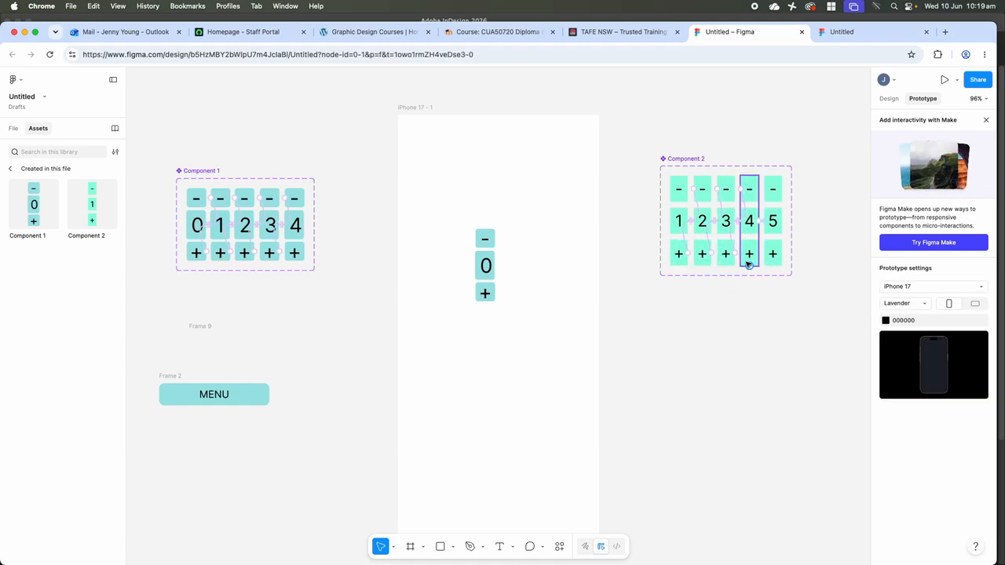
pyautogui.click(748, 264)
pyautogui.click(751, 259)
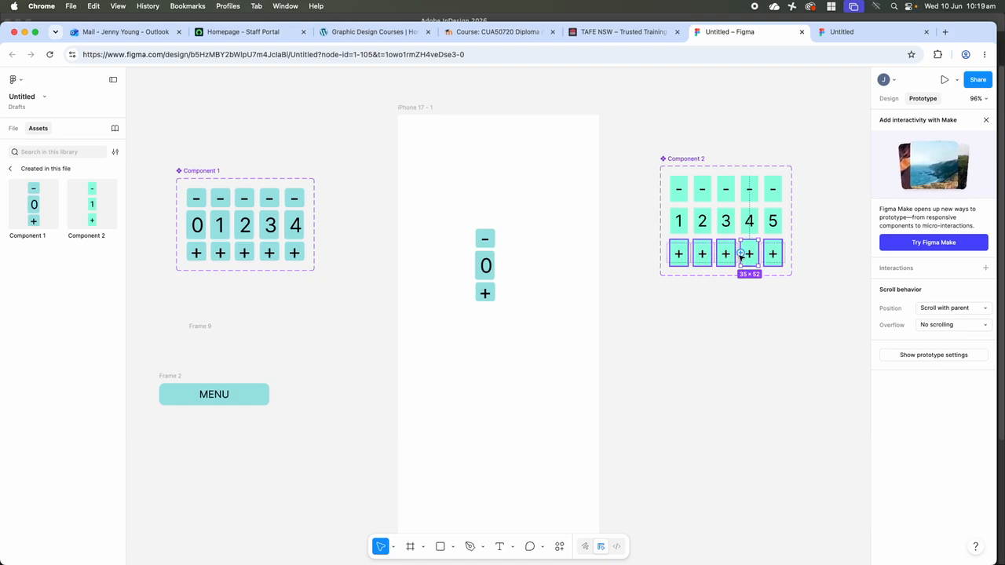
pyautogui.moveTo(758, 253); pyautogui.dragTo(773, 223)
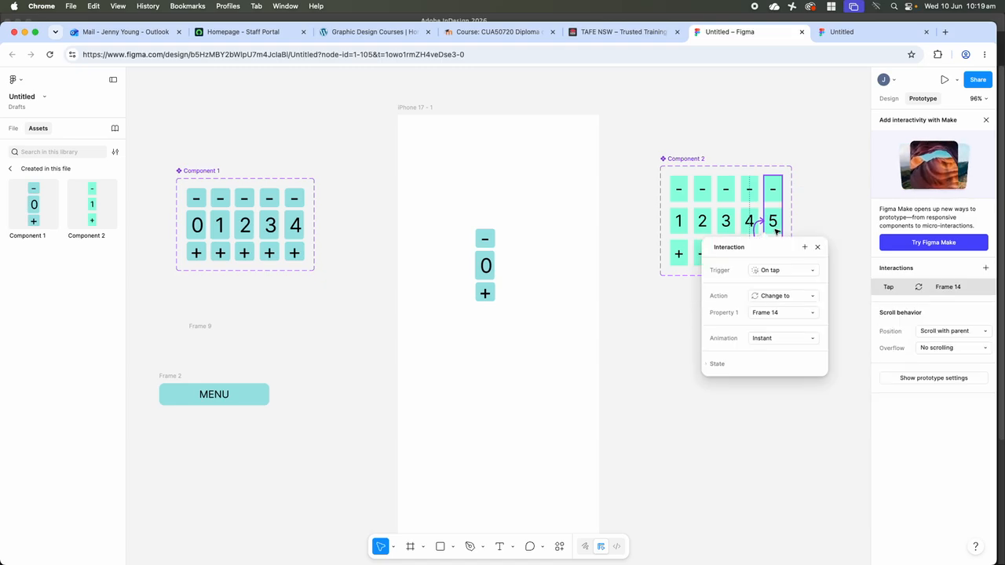
# - Link the minus frame of green variant 5 to variant 4 as an on-tap change
pyautogui.click(812, 229)
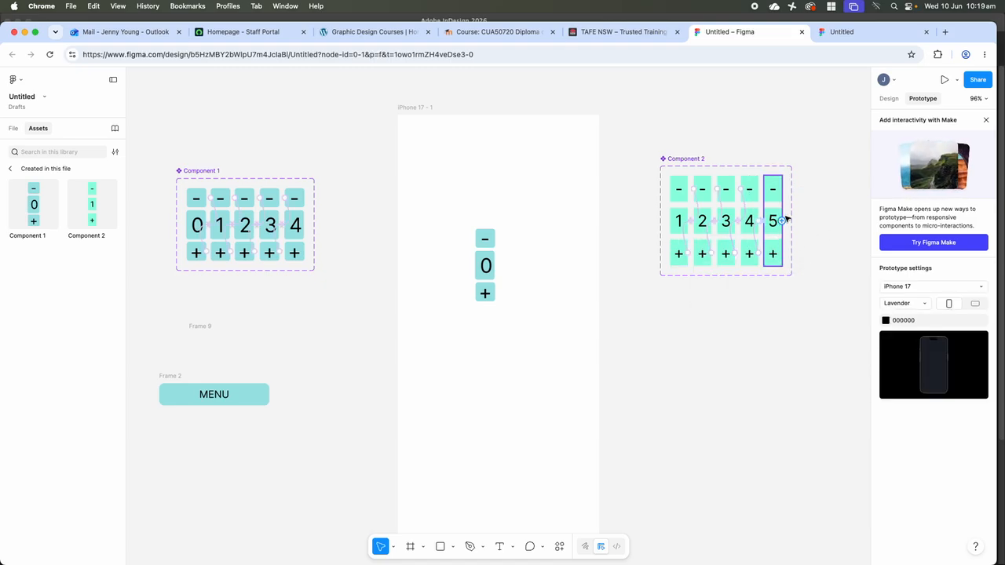
pyautogui.click(773, 191)
pyautogui.click(773, 191)
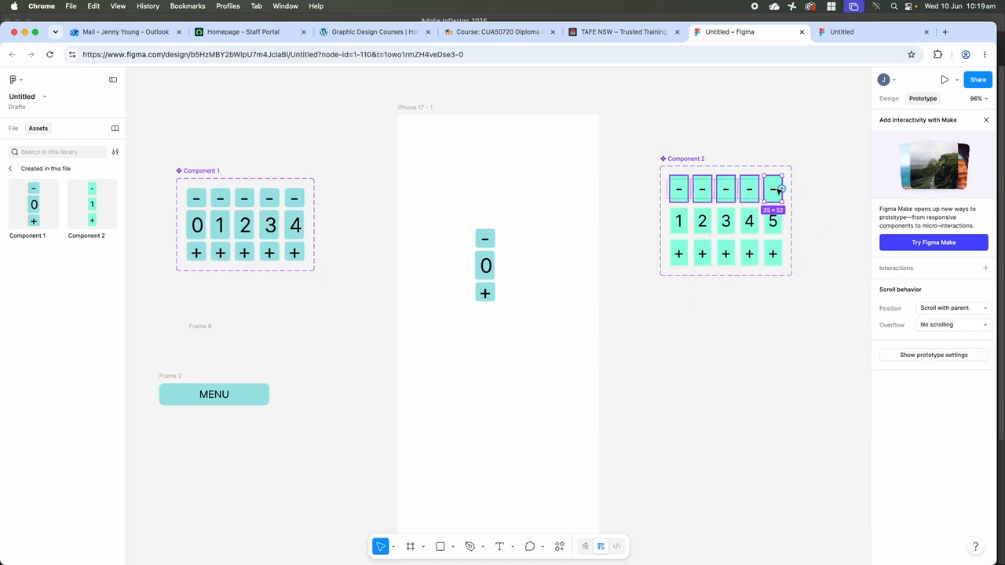
pyautogui.moveTo(777, 190); pyautogui.dragTo(759, 221)
pyautogui.click(818, 192)
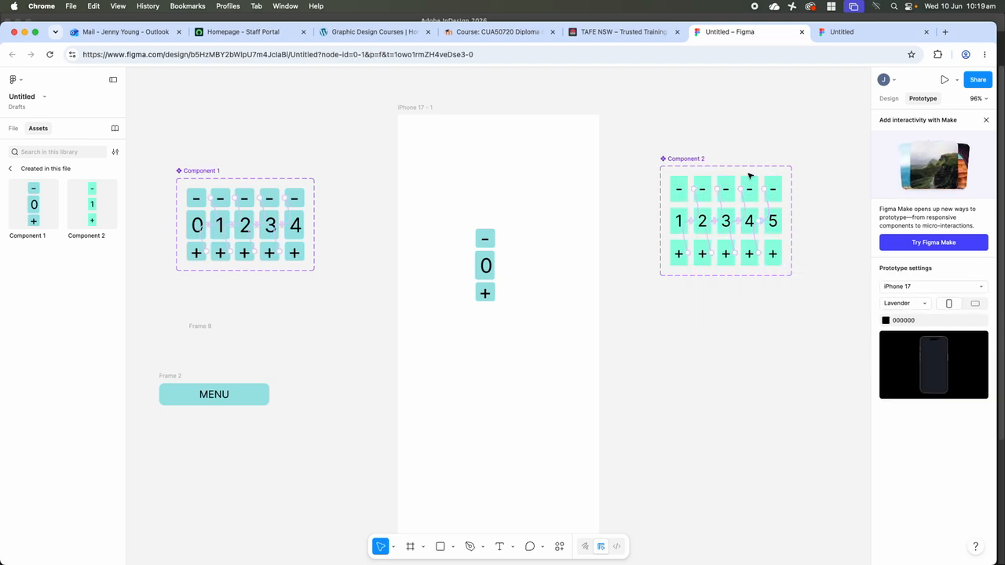
# - Place an instance of Component 2 below the existing counter in the iPhone 17 - 1 frame and present that frame as a prototype
pyautogui.click(91, 210)
pyautogui.moveTo(91, 210); pyautogui.dragTo(475, 390)
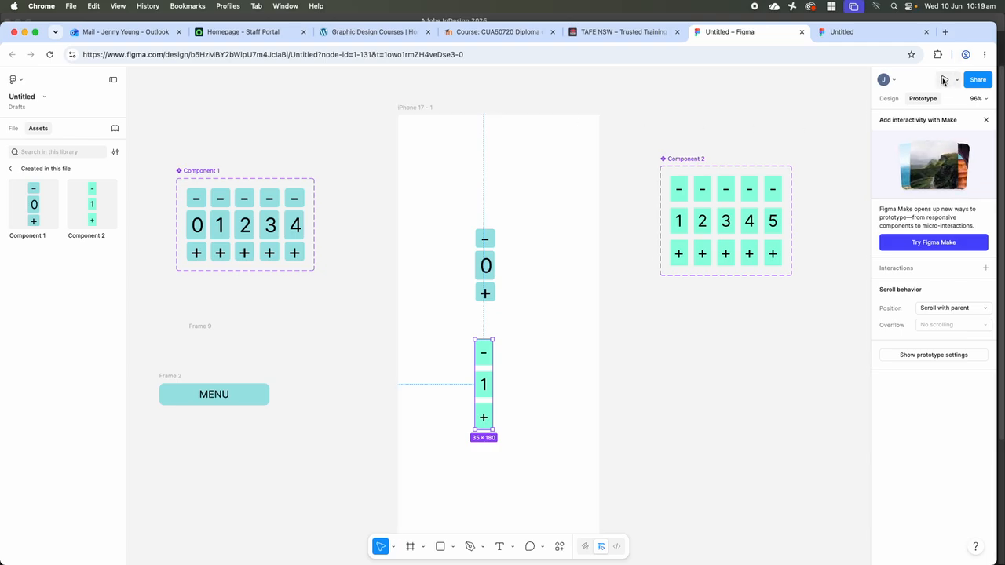
pyautogui.click(402, 109)
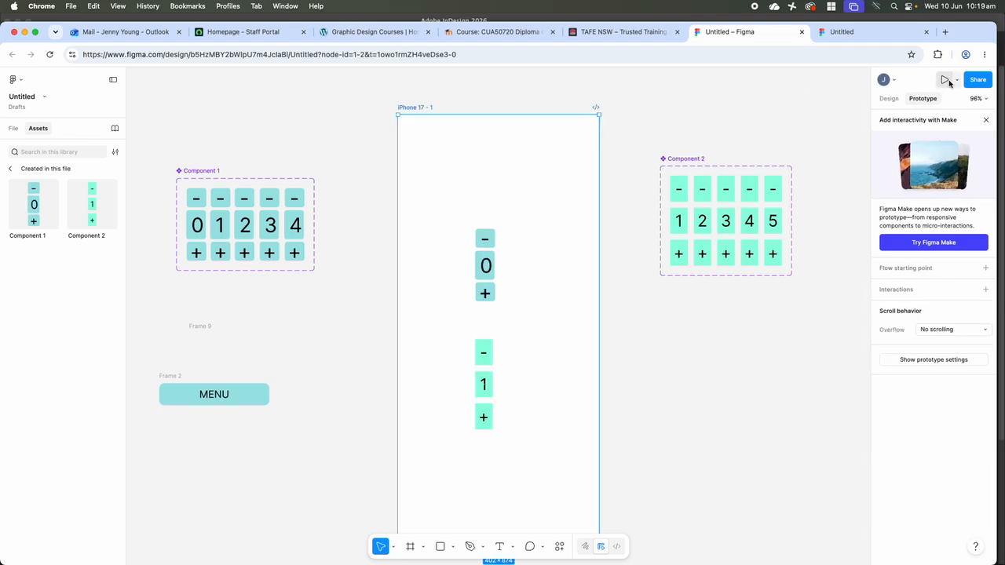
pyautogui.click(946, 80)
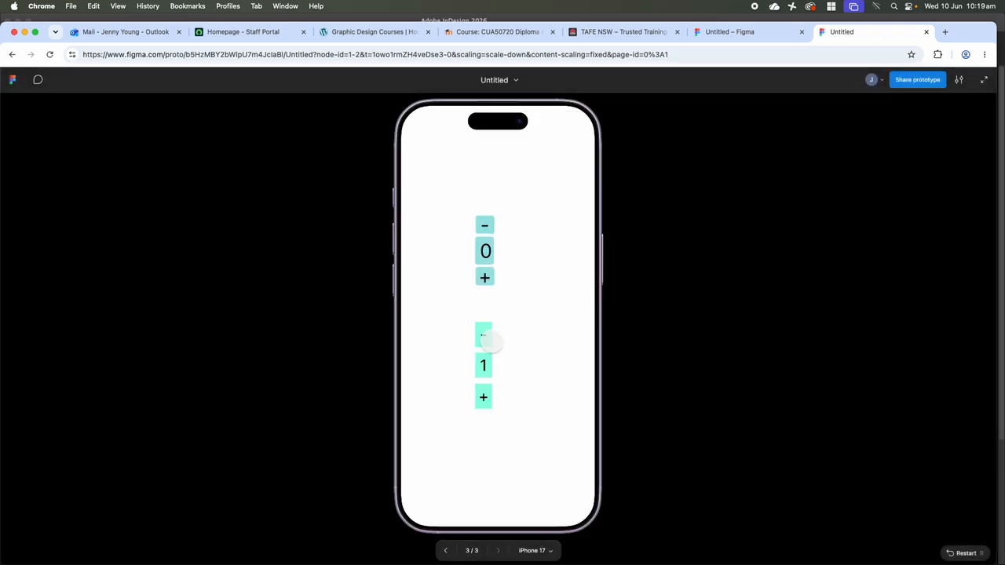
# - Test the green counter in the prototype by counting up from 1 to 5 with plus and back down to 1 with minus
pyautogui.click(483, 397)
pyautogui.click(483, 396)
pyautogui.click(484, 396)
pyautogui.click(483, 397)
pyautogui.click(485, 397)
pyautogui.click(486, 396)
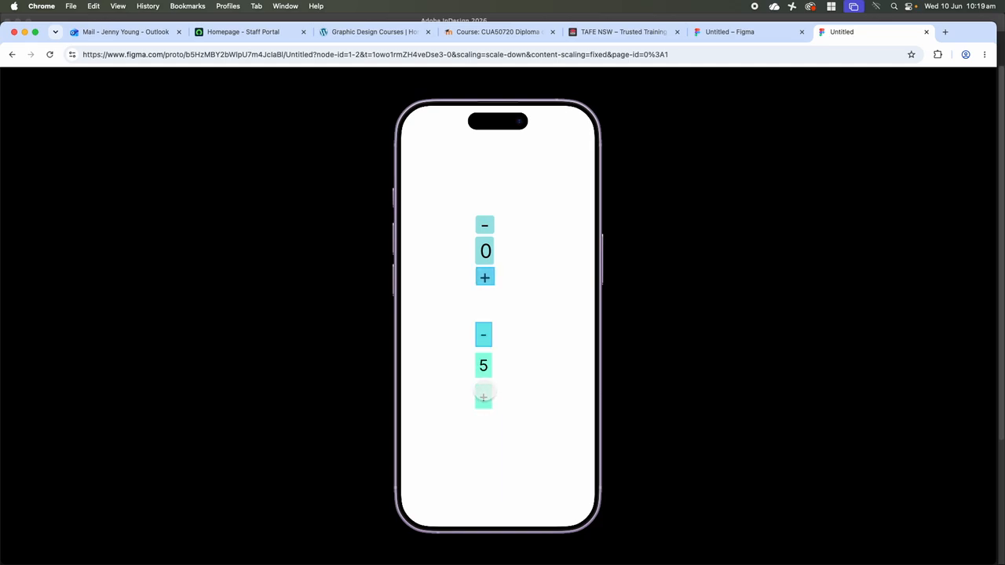
pyautogui.click(481, 334)
pyautogui.click(481, 334)
pyautogui.click(479, 334)
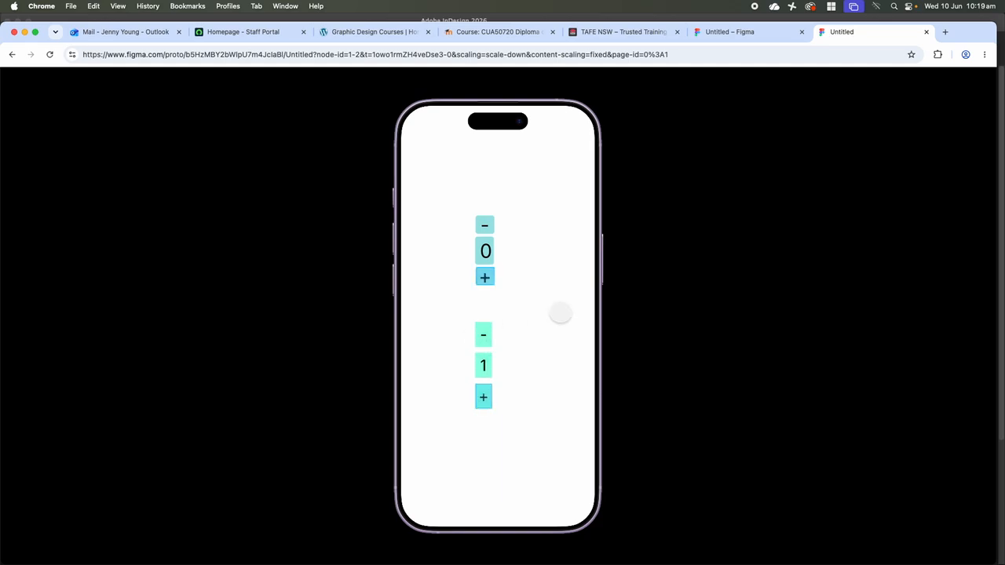